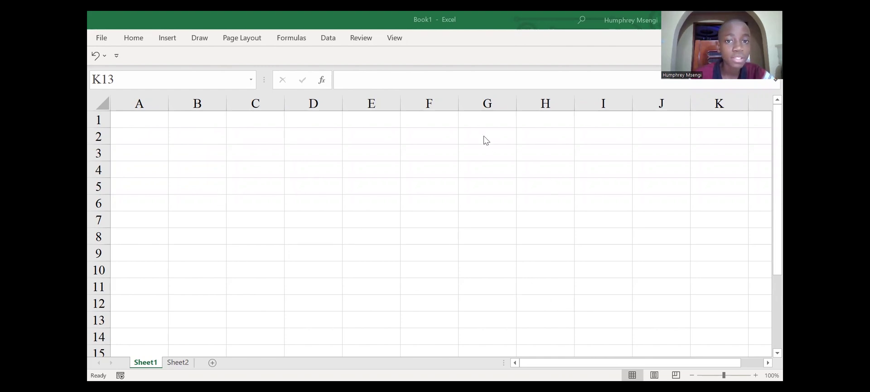
Hide the gridlines on Sheet1
left_click(396, 41)
left_click(396, 42)
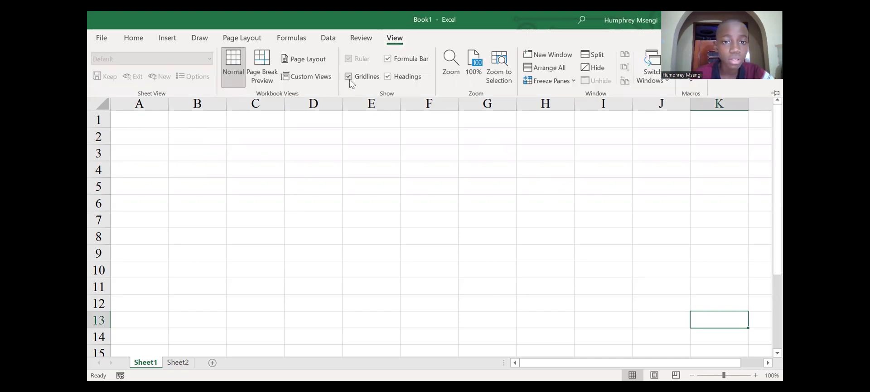
left_click(349, 77)
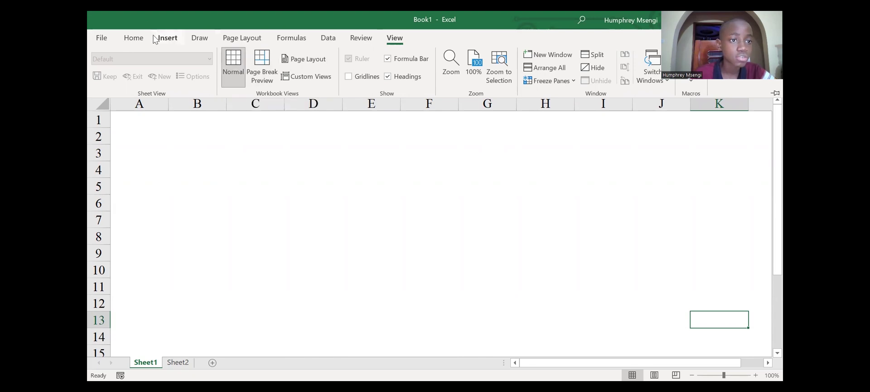
Insert a Block Arc shape with its upper edge in row 5 of column D
left_click(164, 42)
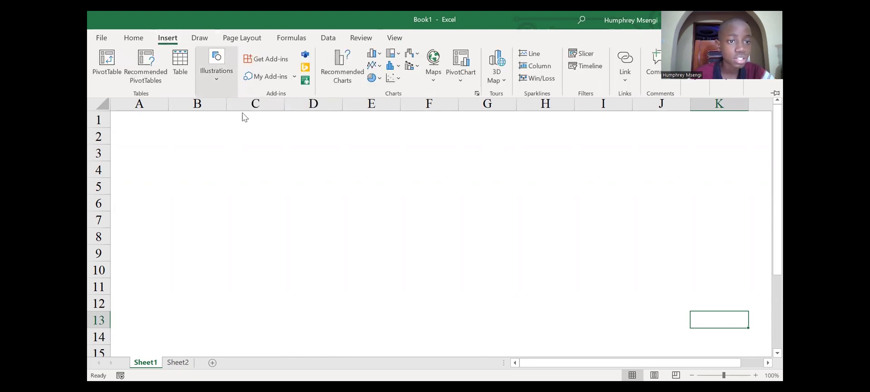
left_click(217, 82)
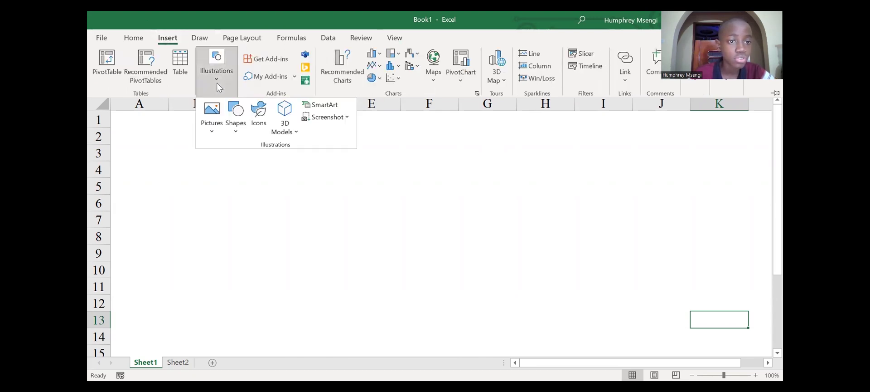
left_click(231, 130)
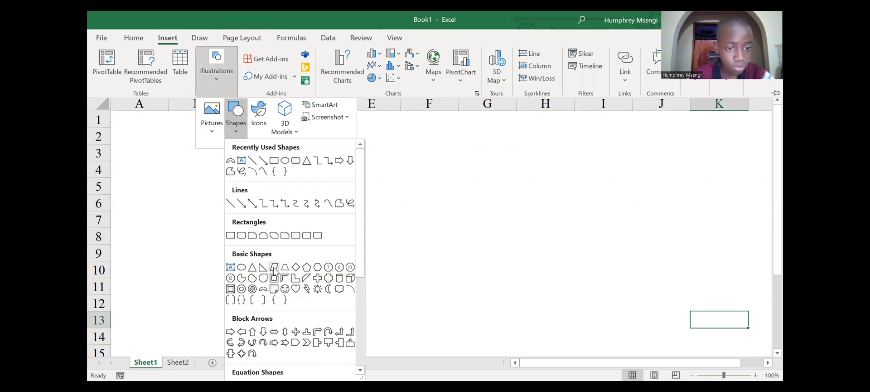
left_click(263, 289)
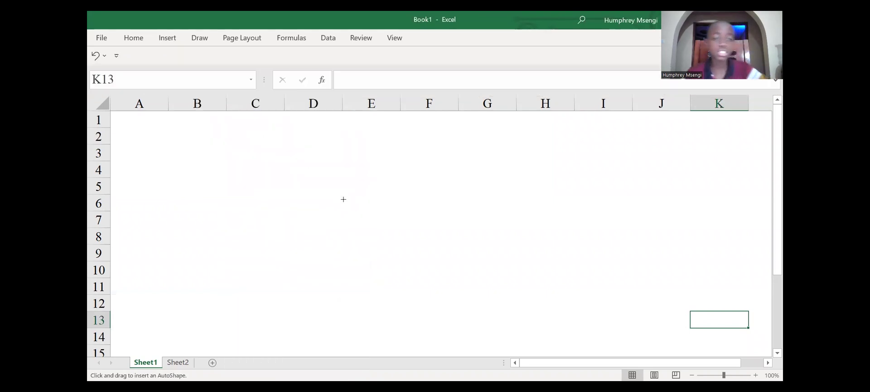
left_click(287, 192)
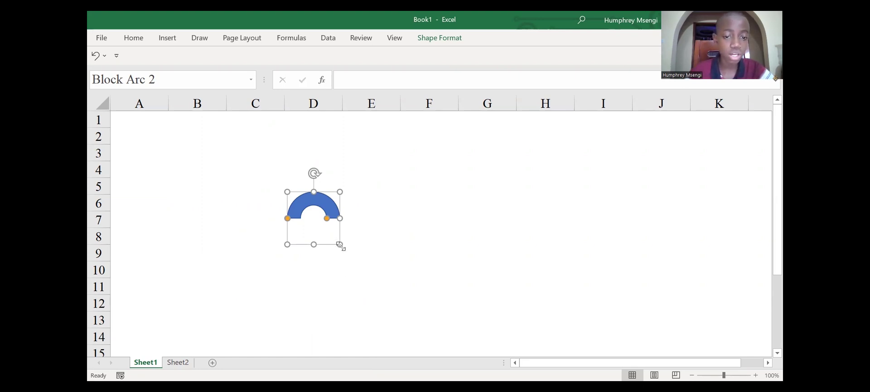
Enlarge the block arc and reposition it to span about columns B to I and rows 4 to 13
left_click_drag(340, 245, 675, 339)
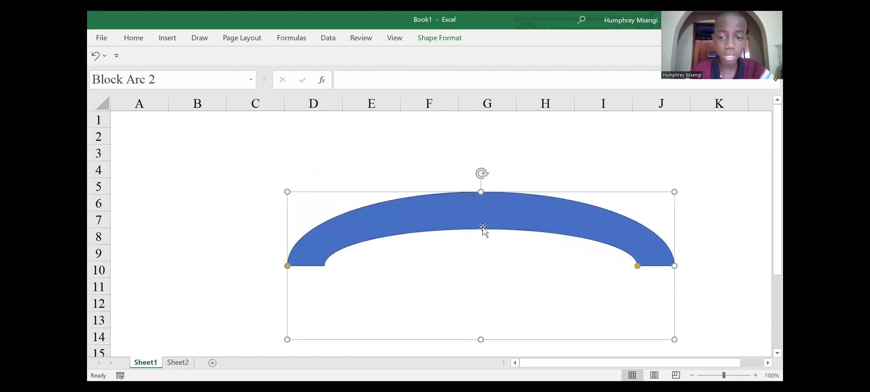
left_click_drag(490, 209, 419, 190)
left_click_drag(603, 320, 629, 331)
left_click_drag(440, 198, 407, 191)
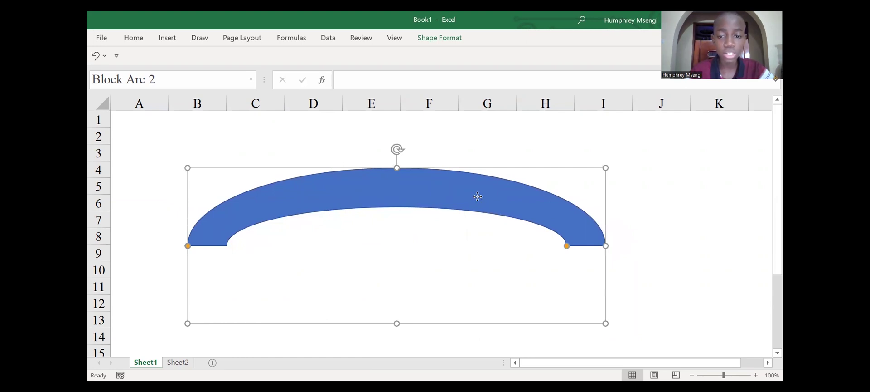
Tilt the block arc in the Format Shape settings with a 3-D Y rotation of 295°
right_click(478, 196)
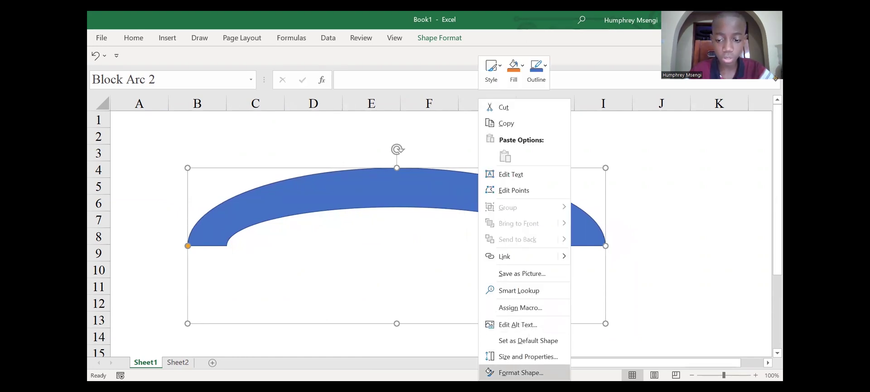
left_click(521, 372)
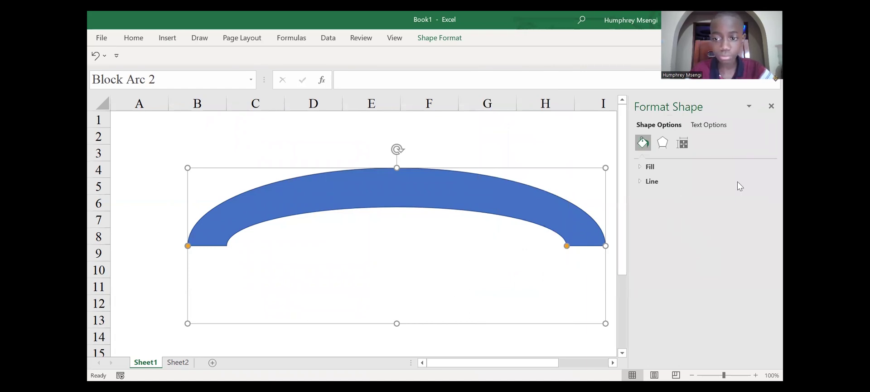
left_click(661, 150)
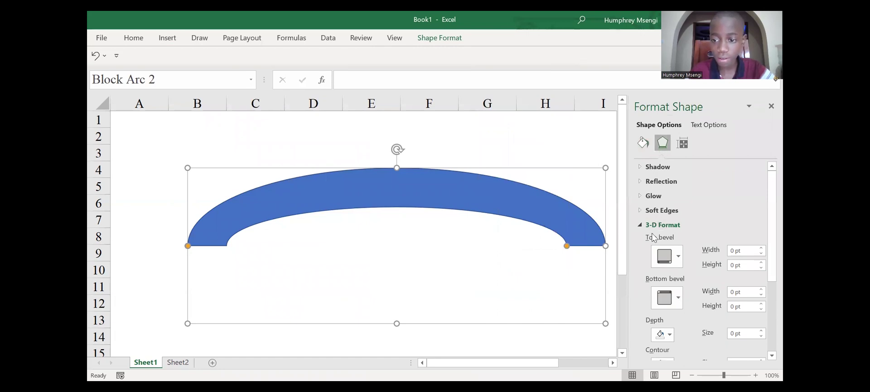
left_click(640, 223)
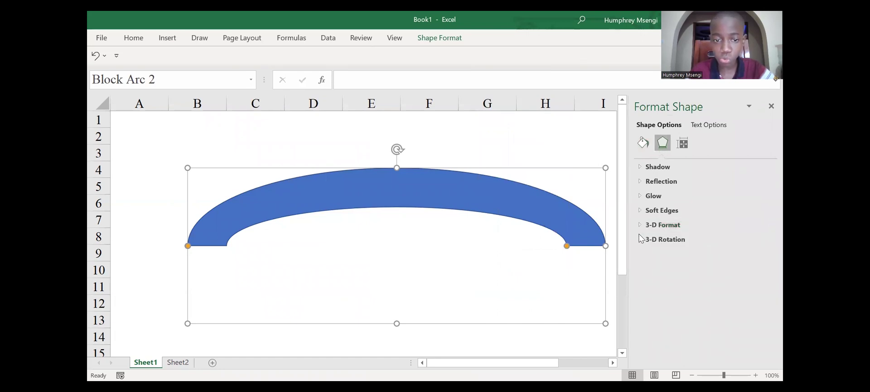
left_click(645, 245)
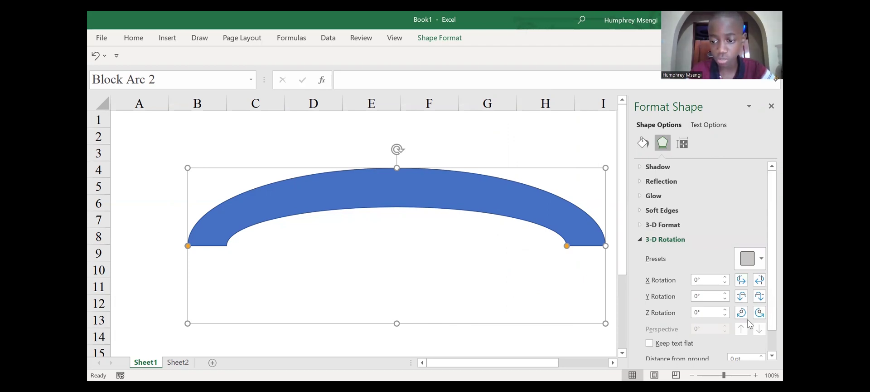
left_click(760, 296)
left_click(760, 296)
left_click(760, 296)
left_click(760, 296)
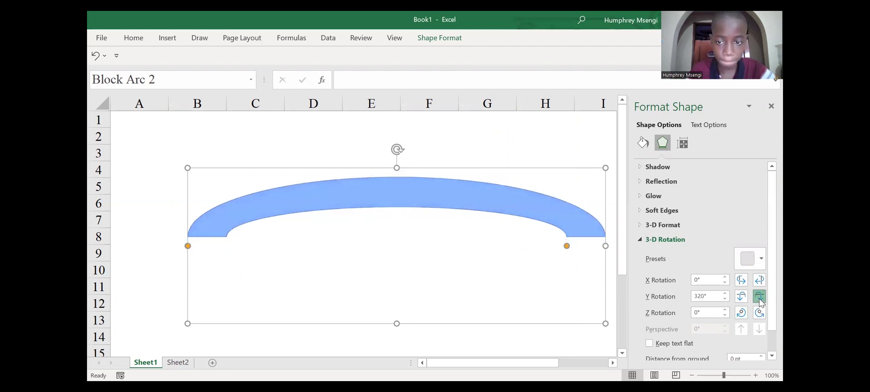
left_click(759, 296)
left_click(759, 296)
left_click(760, 296)
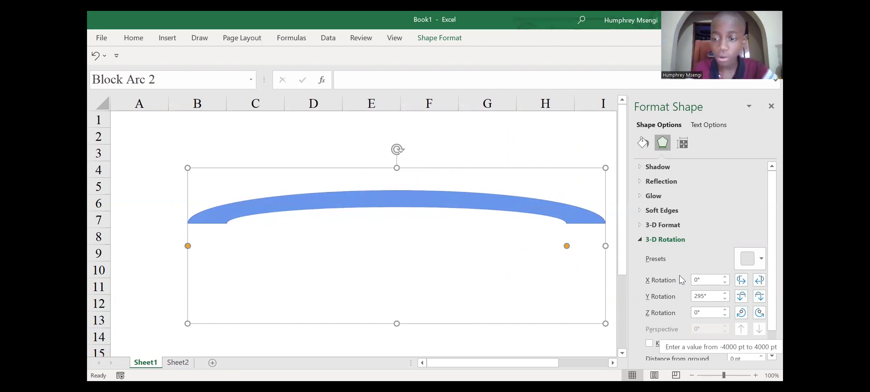
Give the block arc a 3-D depth of 75.5 pt
left_click(637, 241)
left_click(642, 225)
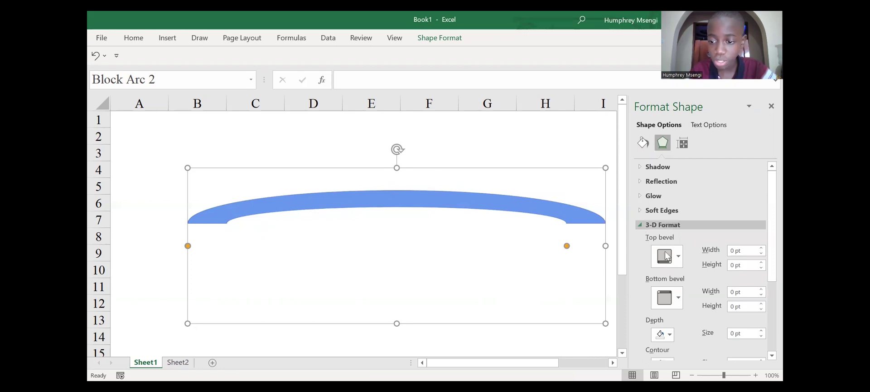
left_click(761, 331)
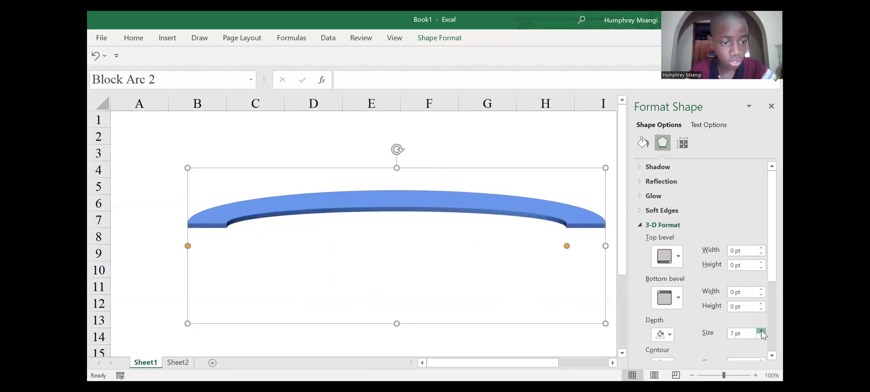
left_click_drag(762, 332, 762, 332)
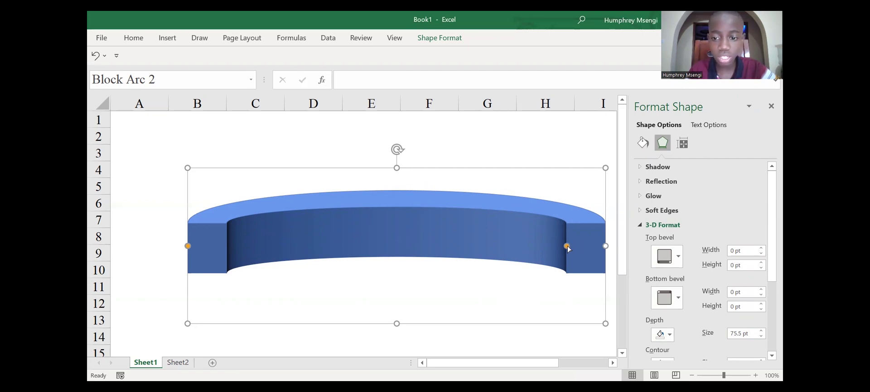
left_click(640, 225)
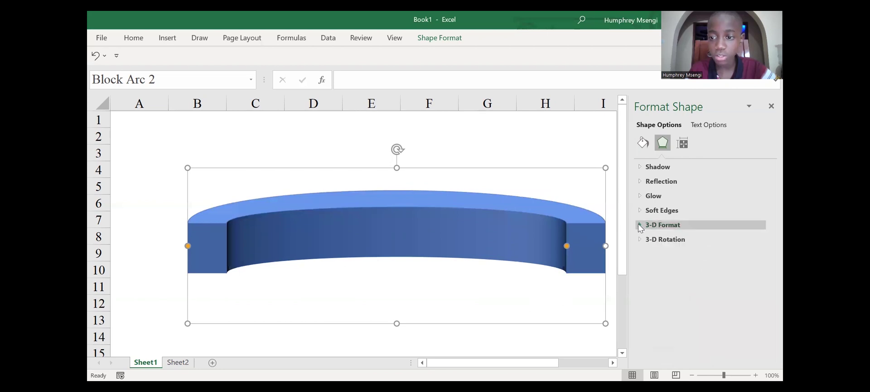
Change the block arc's solid fill to the dark orange recent color
left_click(644, 144)
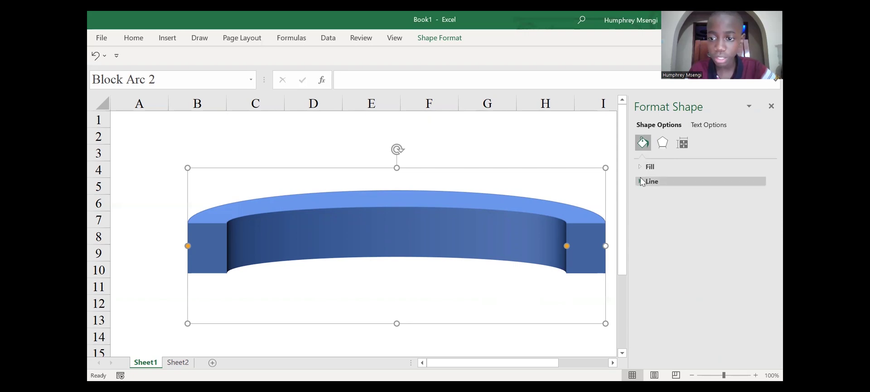
left_click(638, 167)
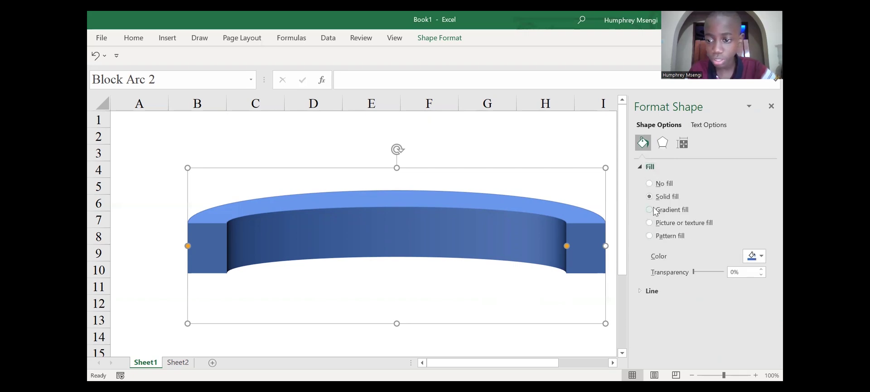
left_click(762, 257)
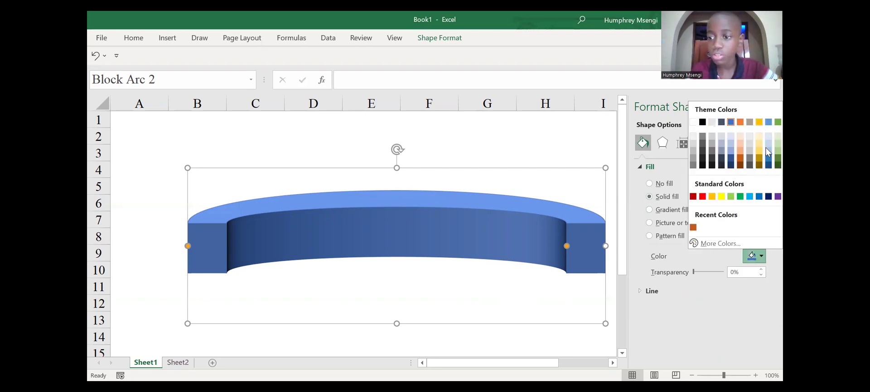
left_click(693, 228)
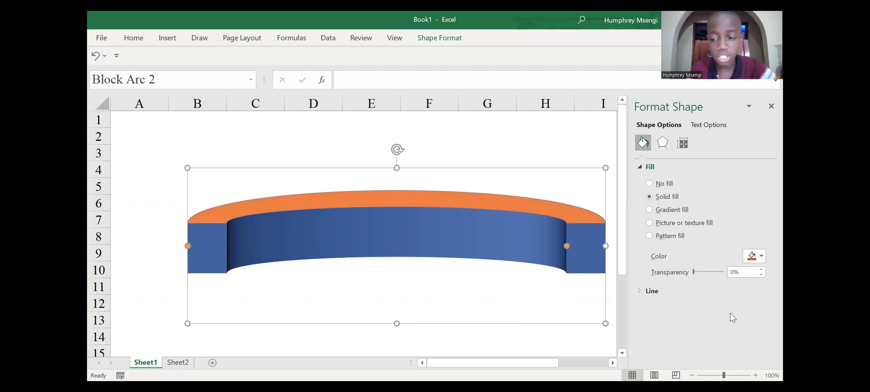
left_click(640, 167)
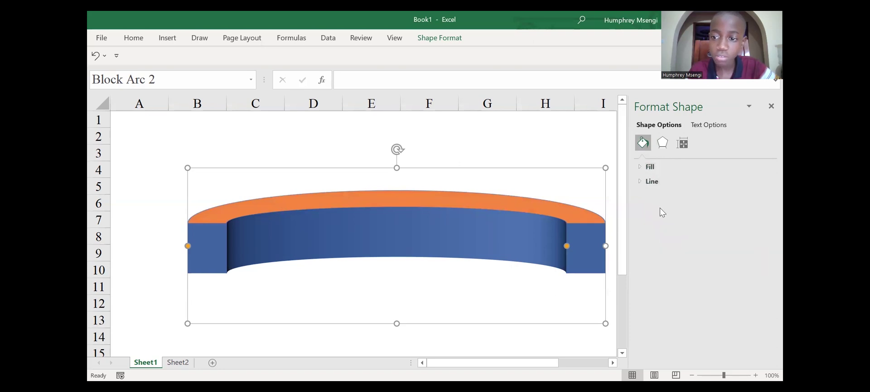
Set the block arc's 3-D depth color to the same dark orange recent color
left_click(663, 143)
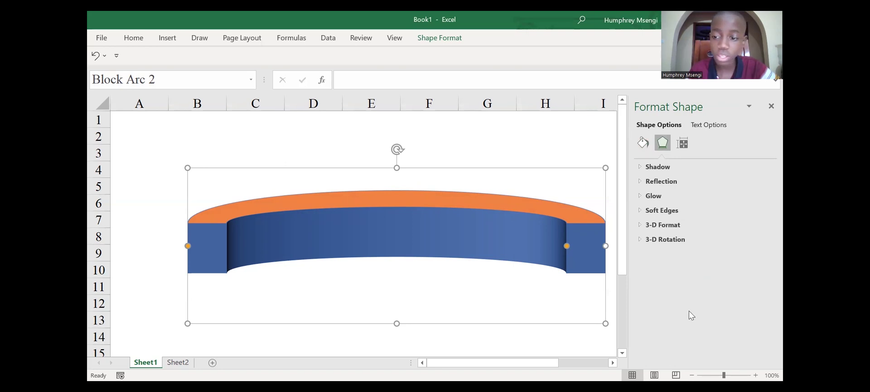
left_click(636, 224)
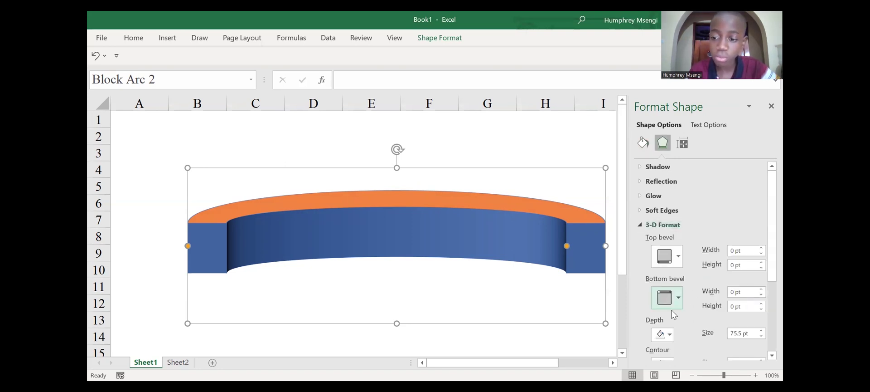
left_click(670, 335)
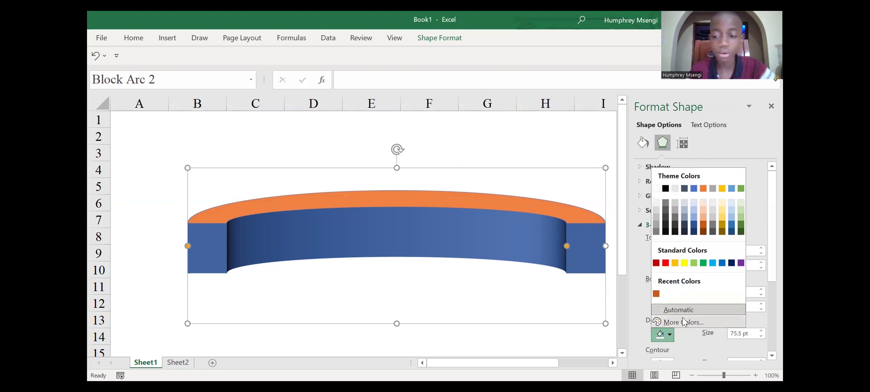
left_click(656, 294)
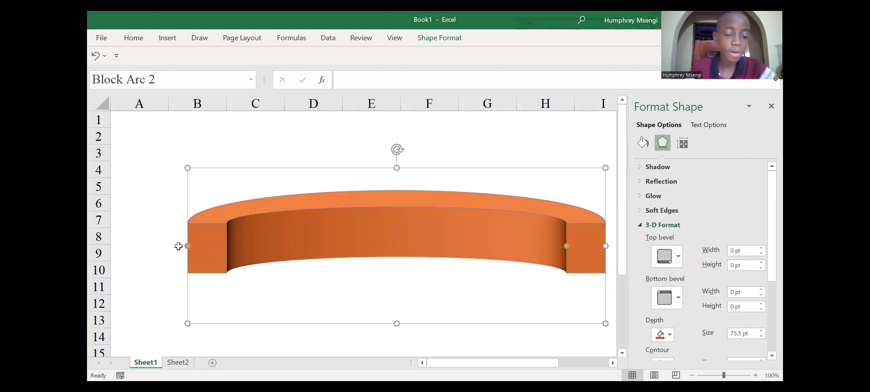
Shift the block arc slightly left so that it starts at the left edge of column B
left_click(179, 246)
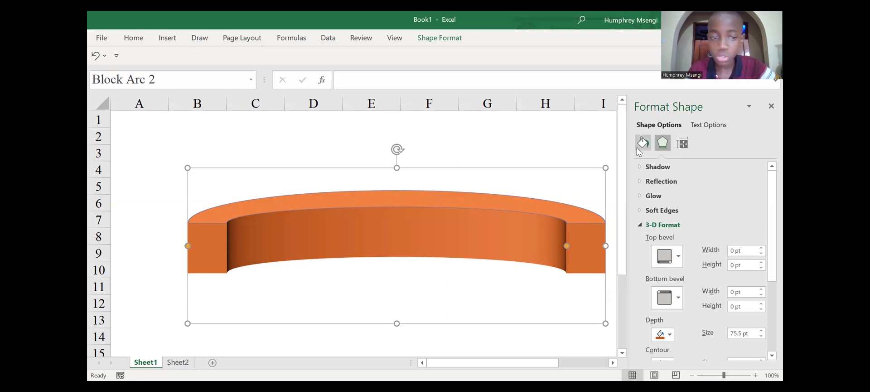
left_click_drag(407, 260, 409, 258)
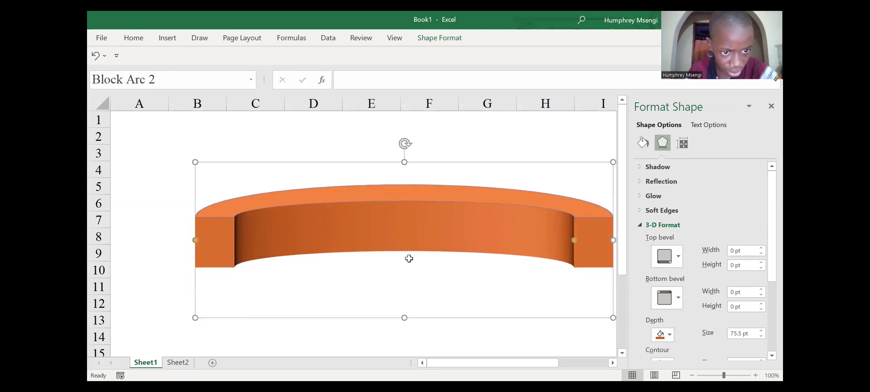
left_click_drag(402, 219, 374, 222)
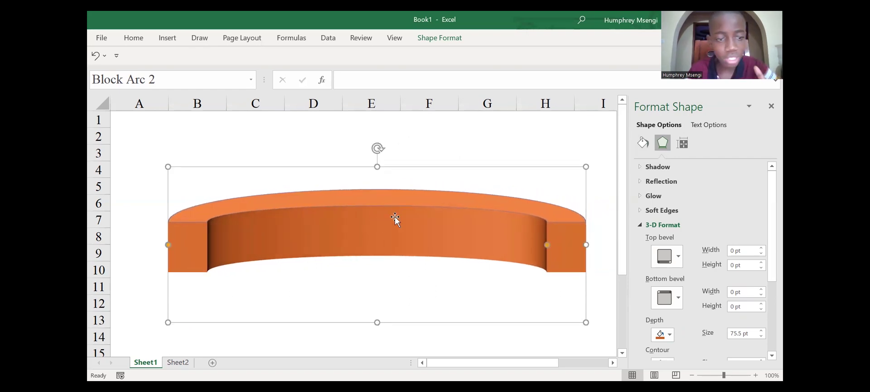
Change the block arc's solid outline color to the dark orange recent color
left_click(636, 228)
left_click(644, 144)
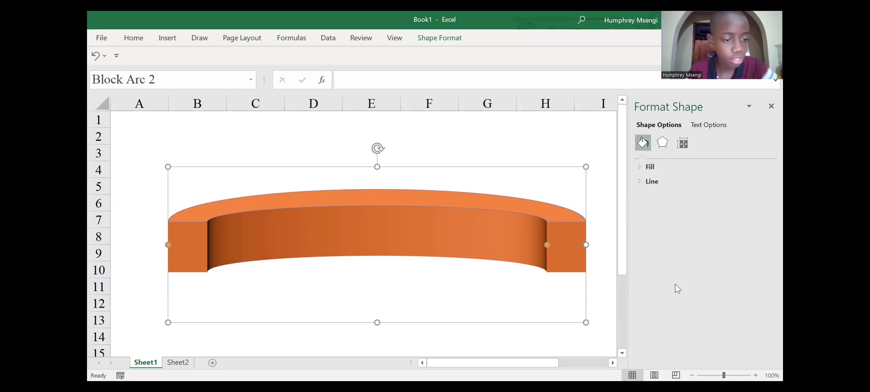
left_click(638, 184)
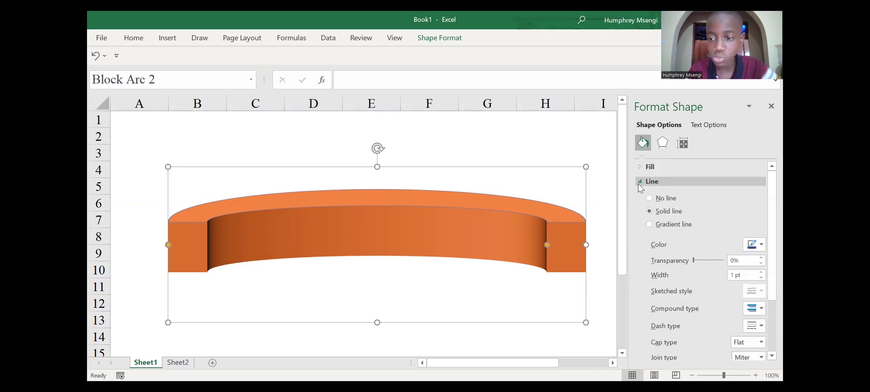
left_click(761, 245)
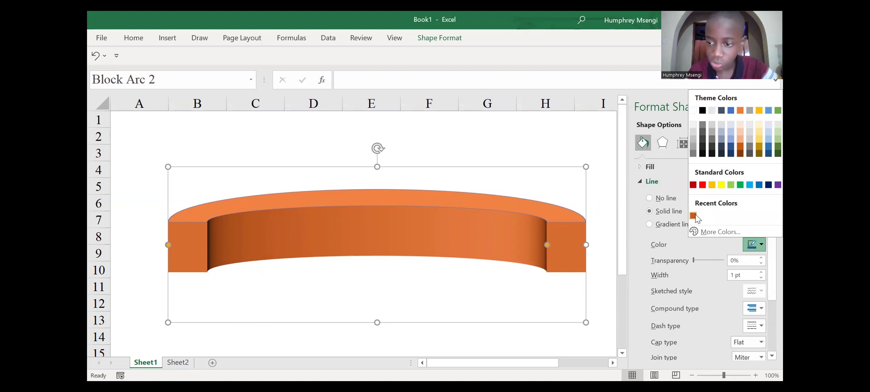
left_click(694, 216)
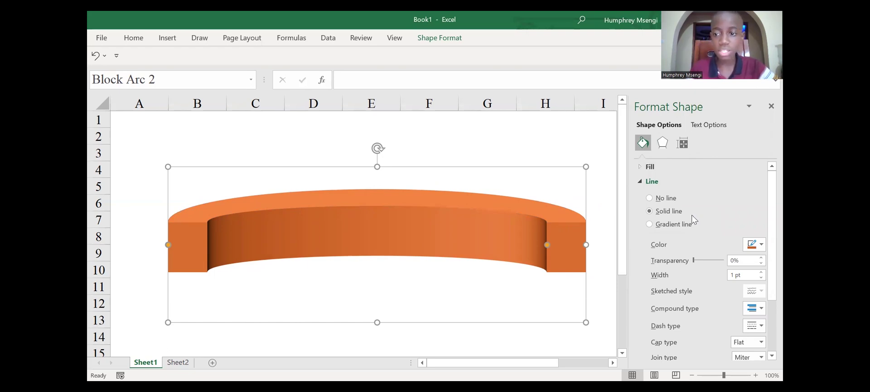
left_click(641, 184)
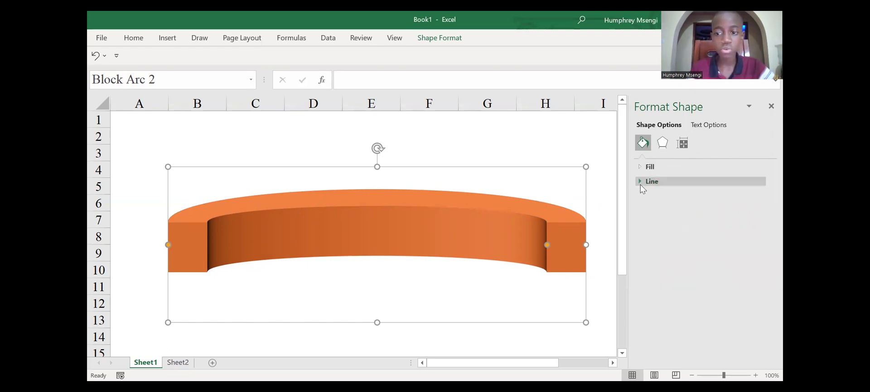
Apply the top bevel preset with 11 pt width and 6 pt height to the block arc
left_click(664, 149)
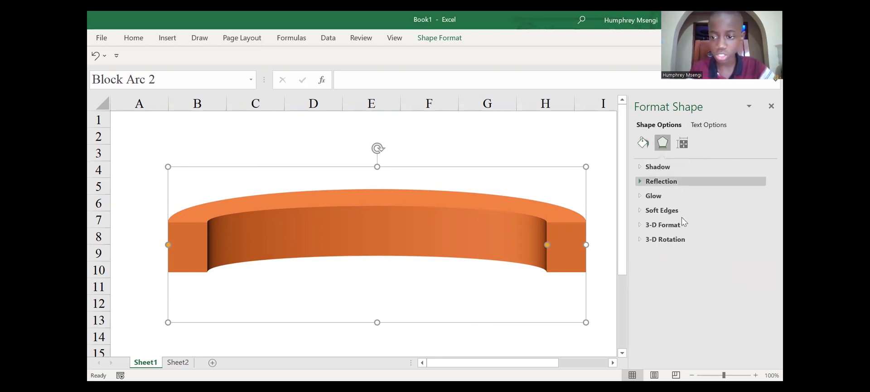
left_click(641, 226)
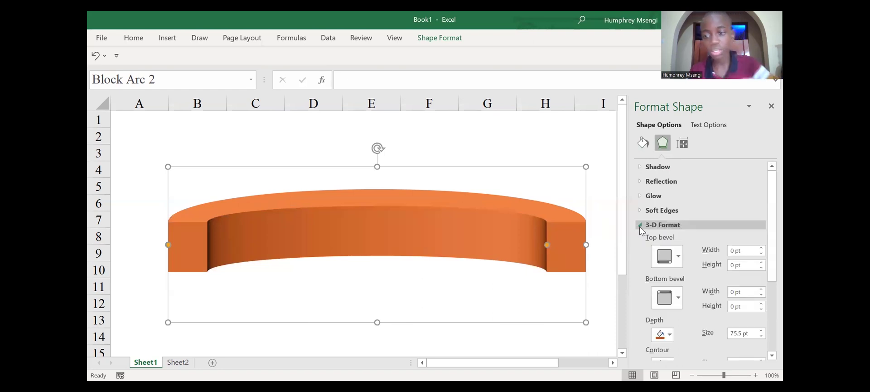
left_click(677, 260)
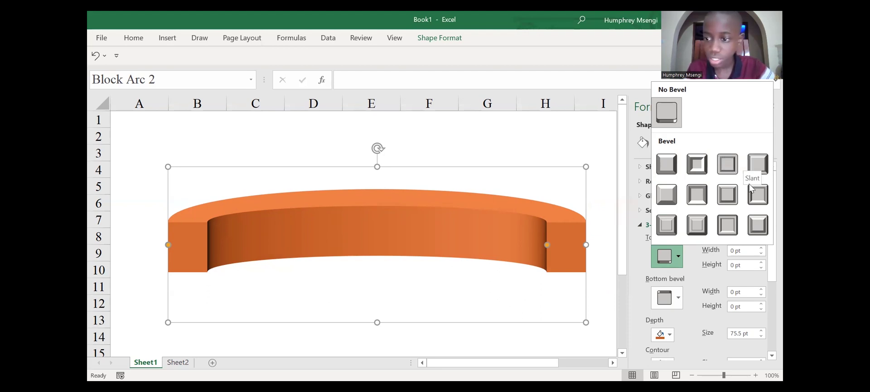
left_click(725, 169)
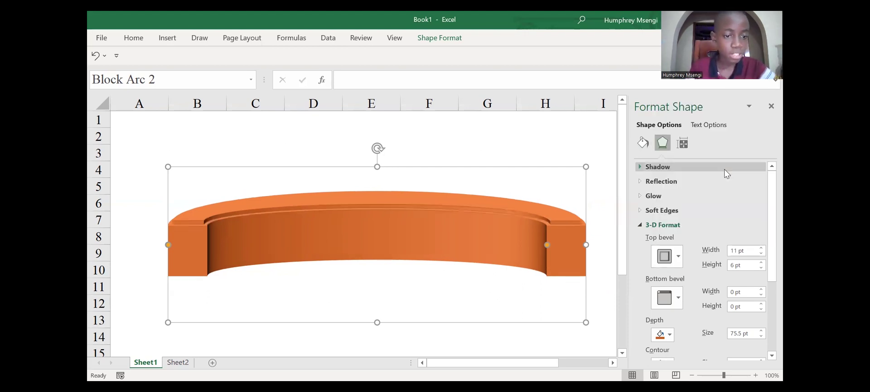
left_click(638, 225)
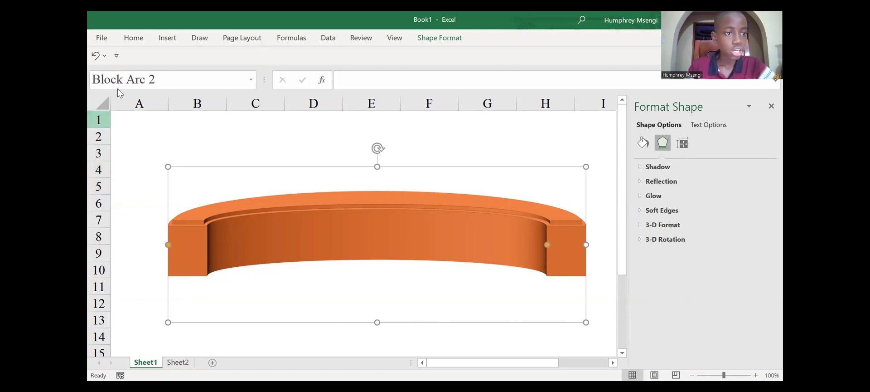
Insert a default-size rounded rectangle and place it over the middle of the arc's inner wall, across columns E and F
left_click(159, 39)
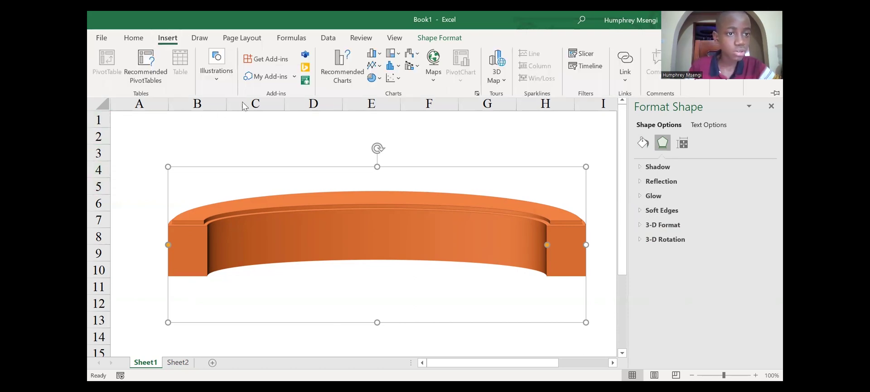
left_click(220, 79)
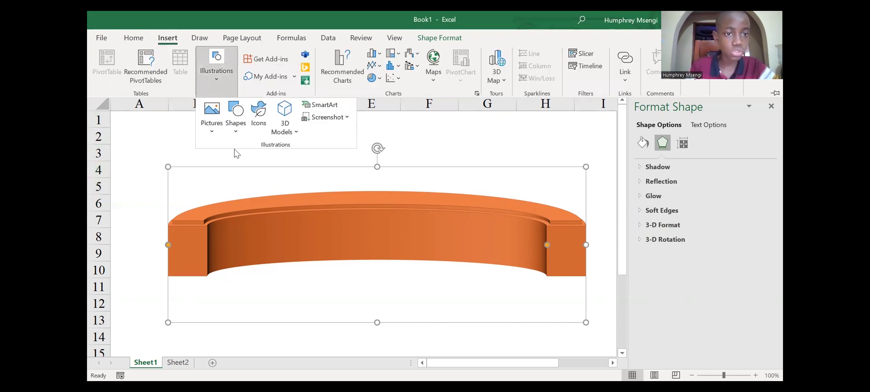
left_click(233, 132)
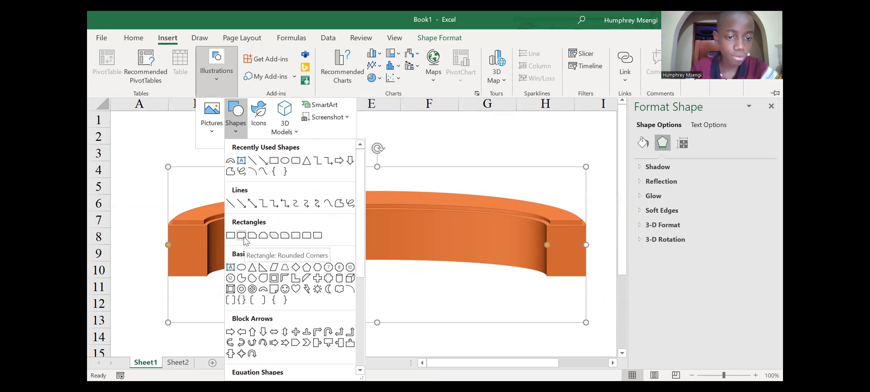
left_click(243, 237)
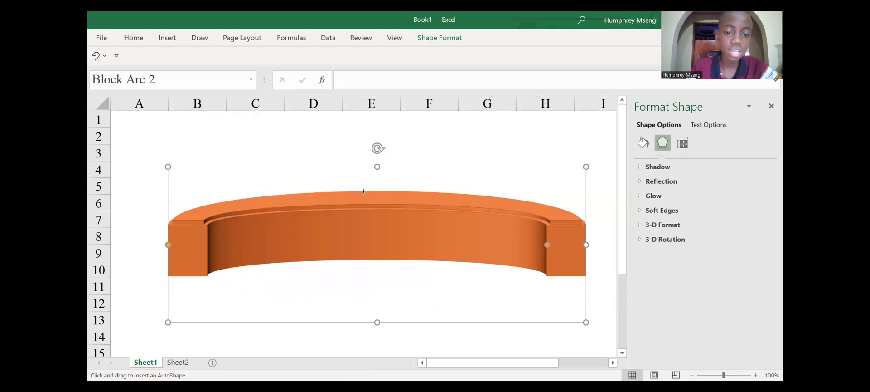
left_click(363, 191)
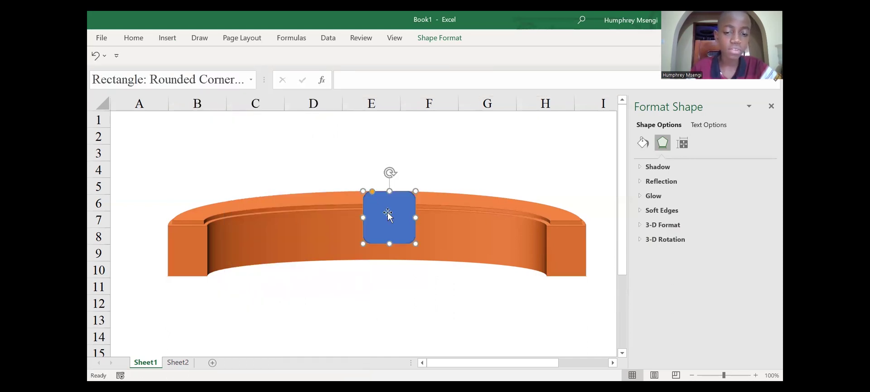
left_click_drag(391, 215, 399, 230)
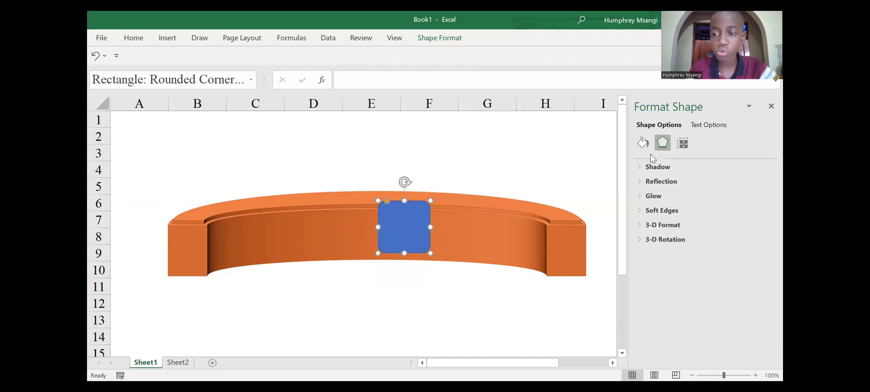
Turn the rounded rectangle in 3-D to a Z rotation of 40°
left_click(644, 240)
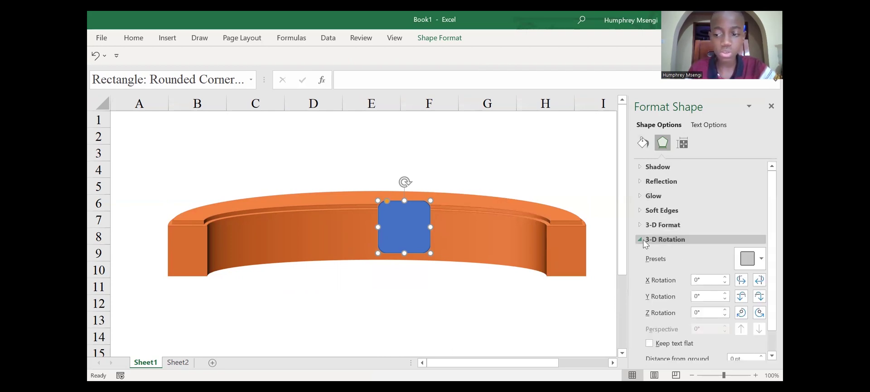
left_click(759, 313)
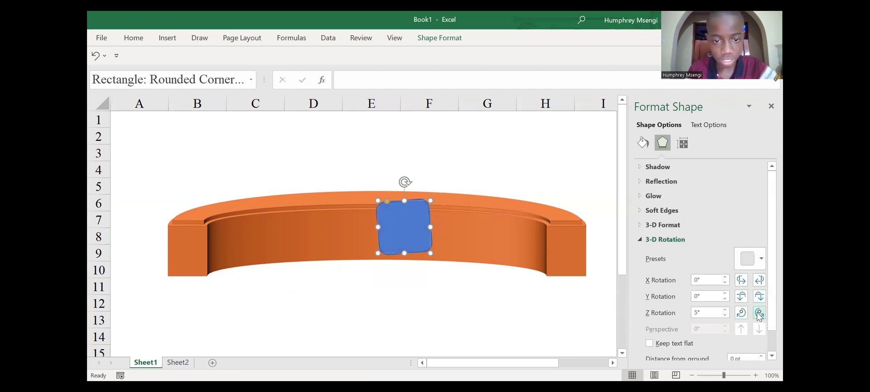
left_click(760, 313)
left_click(759, 313)
left_click(760, 312)
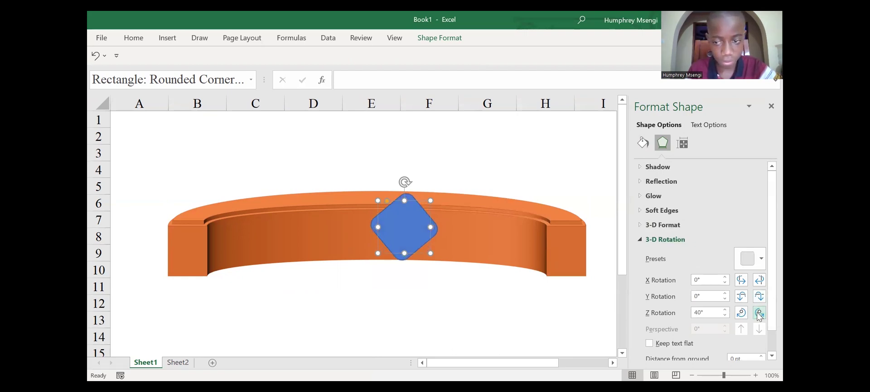
Tilt the rounded rectangle to a Y rotation of 327.2° and bring its Z rotation to 39.9°
left_click(760, 295)
left_click(760, 296)
left_click(760, 296)
left_click(760, 296)
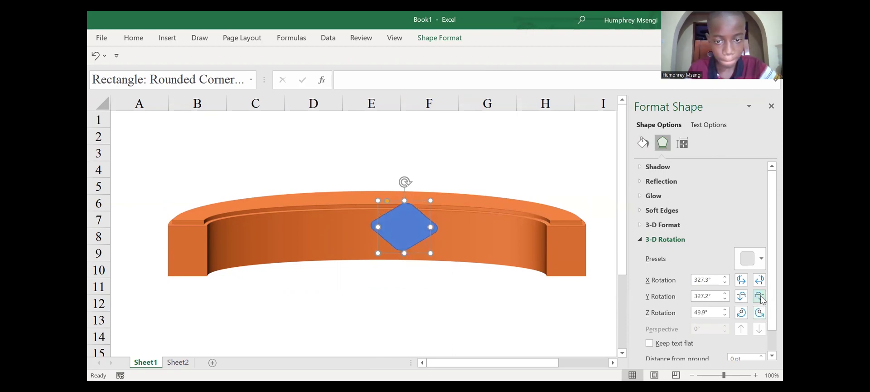
left_click(744, 316)
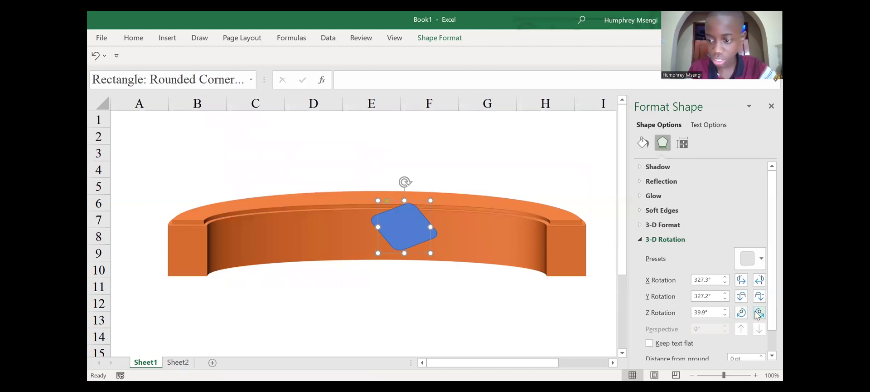
Adjust the rounded rectangle's X rotation in both directions until it is at 348.6°
left_click(760, 281)
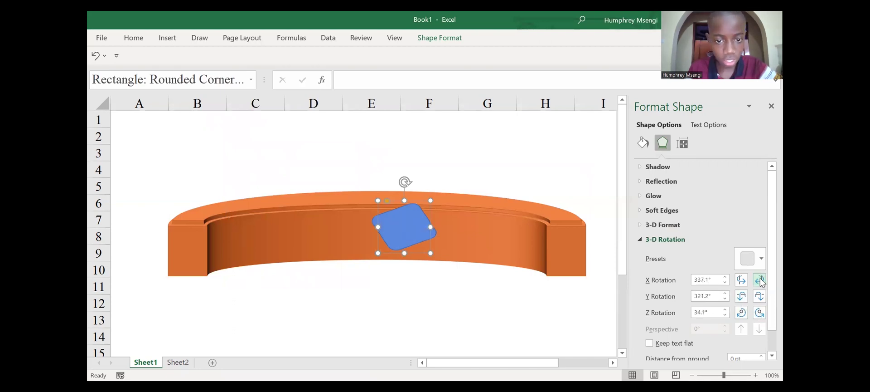
left_click(760, 280)
left_click(761, 281)
left_click(761, 280)
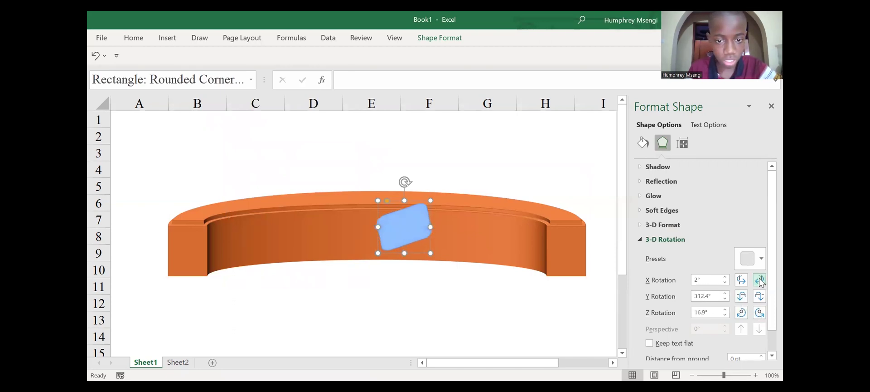
left_click(741, 280)
left_click(741, 280)
left_click(741, 281)
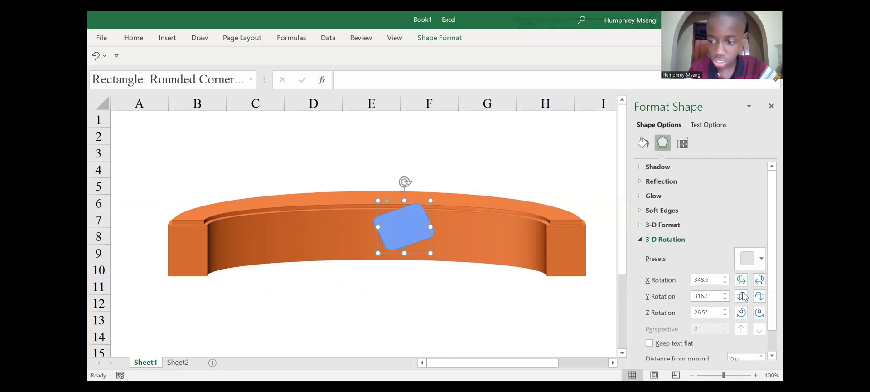
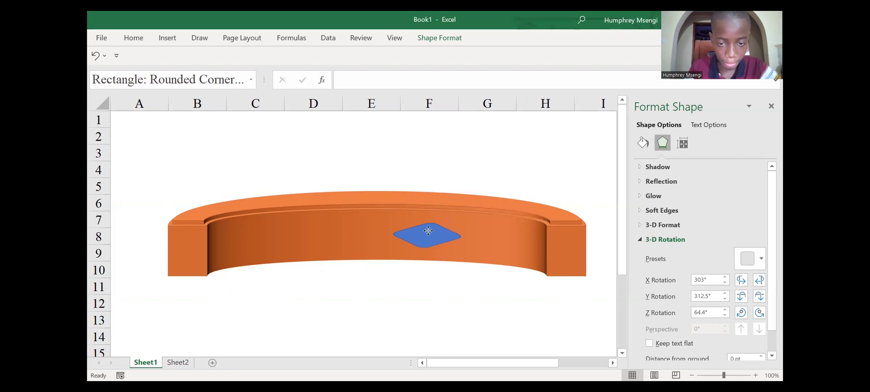
Turn the flattened blue rectangle about its Z axis to 69.4°
left_click(759, 312)
left_click(760, 312)
left_click(759, 312)
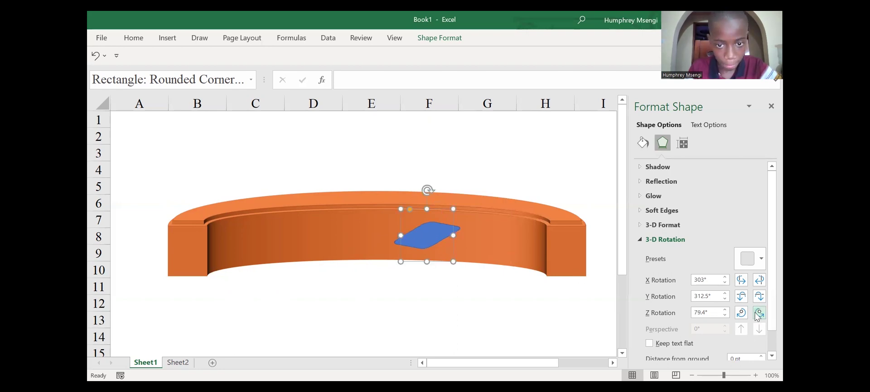
left_click(741, 312)
left_click(742, 312)
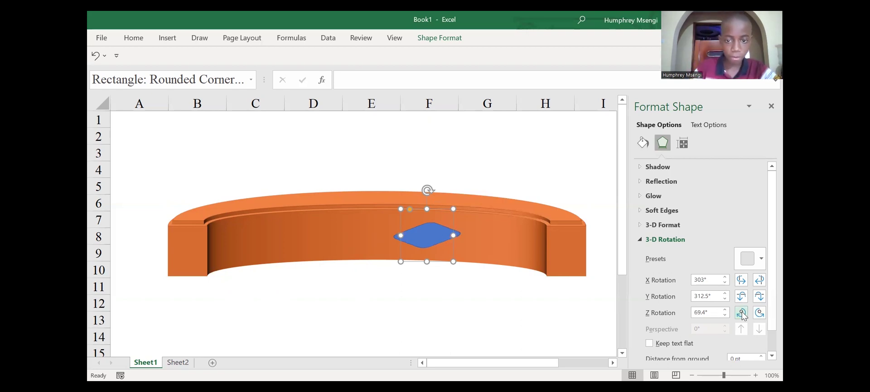
Flatten the blue rectangle to rotations of X 288.3°, Y 309.9° and Z 80.5°, and nudge it slightly right
left_click(758, 296)
left_click(759, 296)
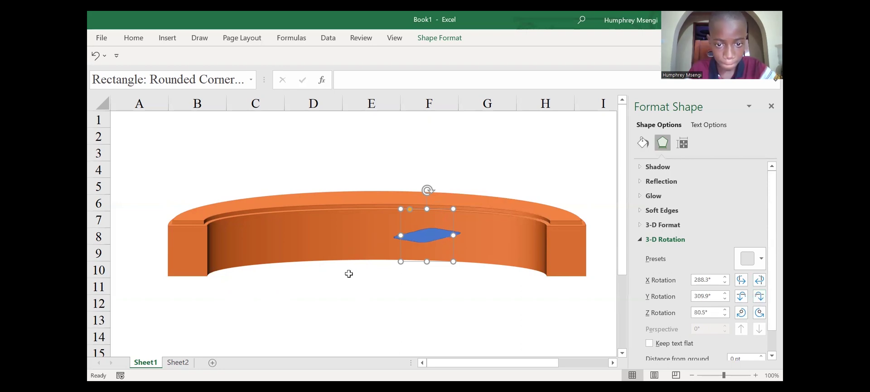
mouse_move(426, 233)
left_mouse_down()
mouse_move(411, 231)
mouse_move(431, 236)
left_mouse_up()
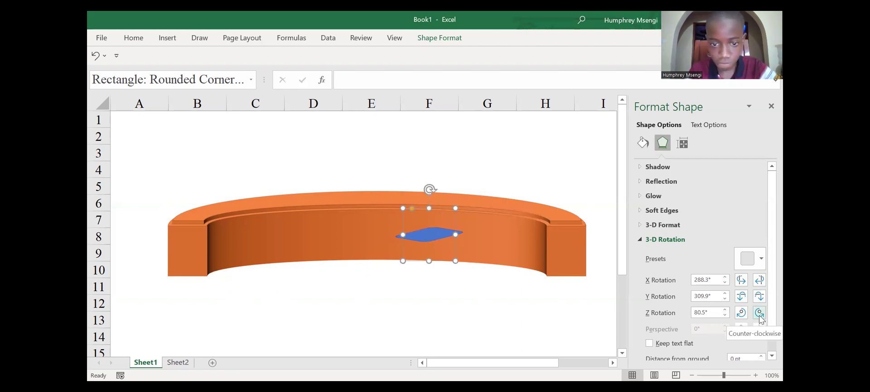
left_click(741, 312)
left_click(742, 312)
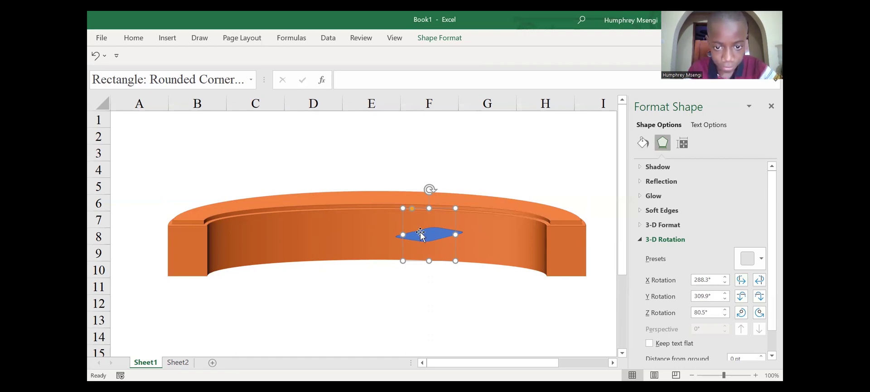
Move the flattened blue rectangle to the center of the arc's inner wall and enlarge it across columns E and F
left_click_drag(421, 235, 381, 233)
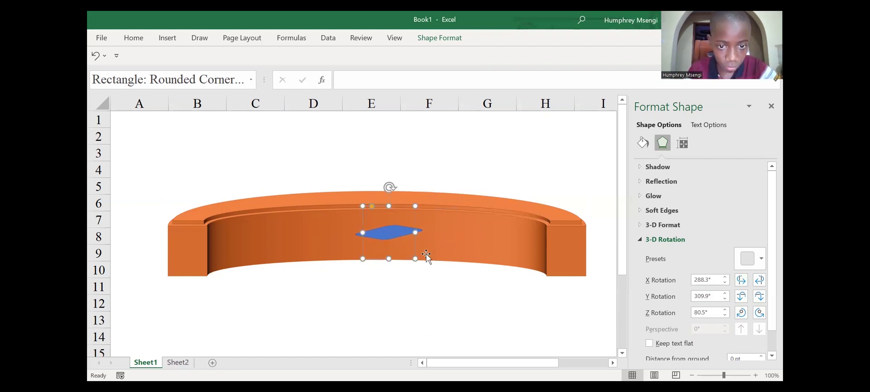
left_click_drag(416, 260, 432, 263)
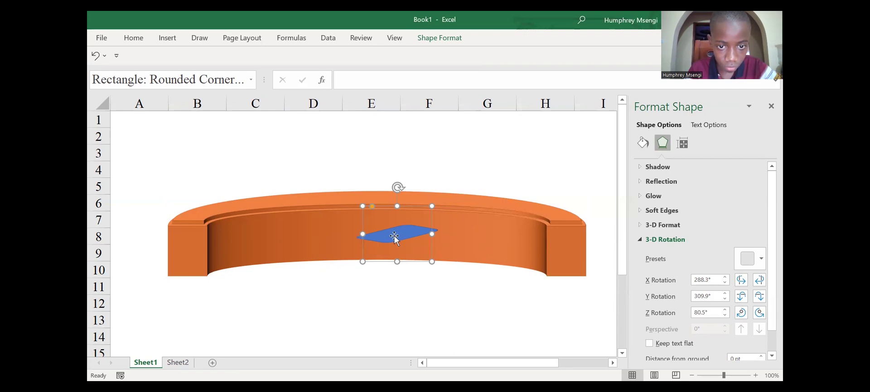
left_click_drag(397, 235, 400, 237)
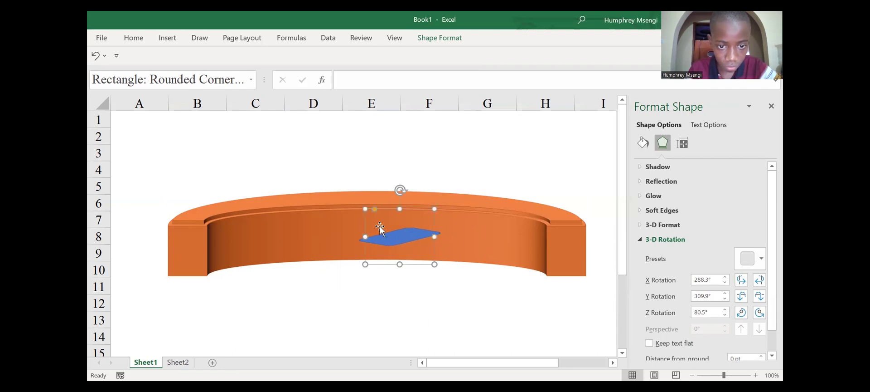
left_click_drag(363, 207, 357, 203)
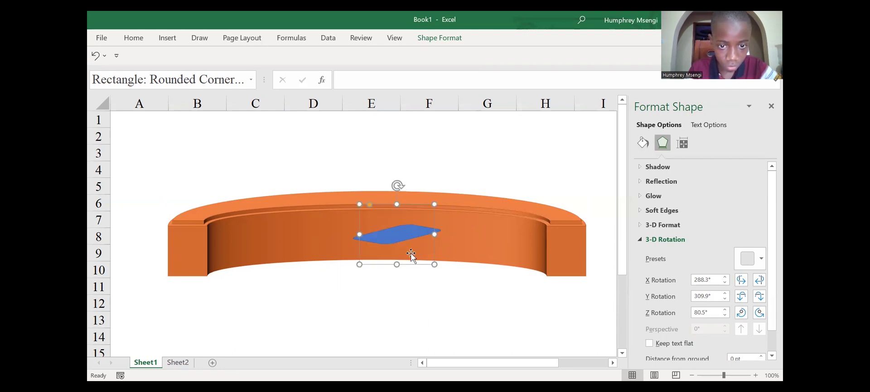
left_click_drag(399, 265, 441, 268)
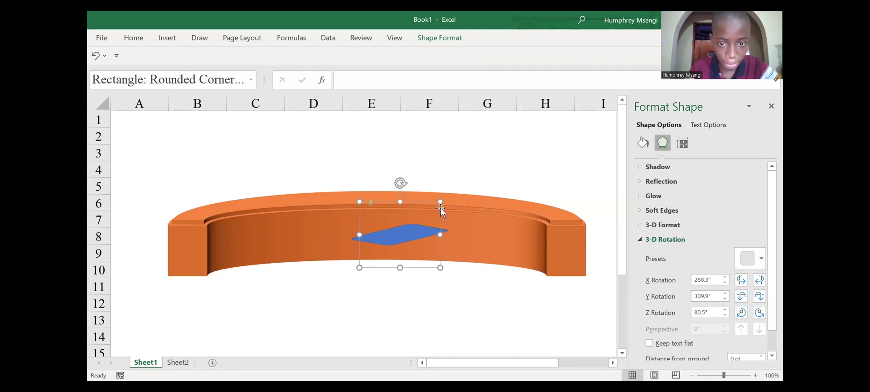
Shrink the flattened blue rectangle and reposition it in the middle of the arc's inner wall
left_click_drag(440, 202, 426, 212)
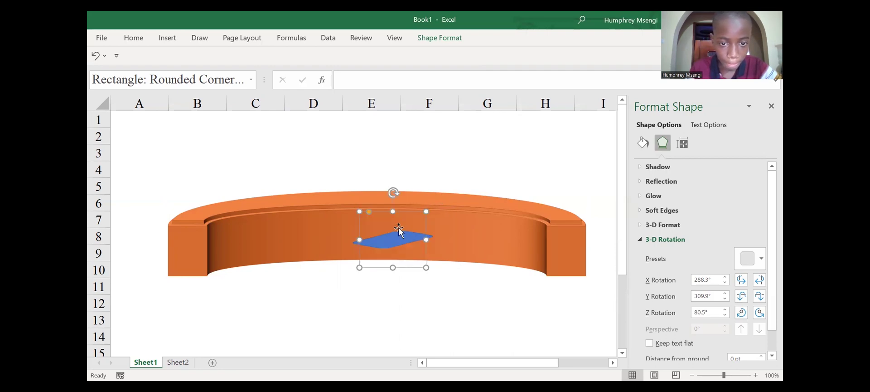
left_click_drag(390, 242, 409, 238)
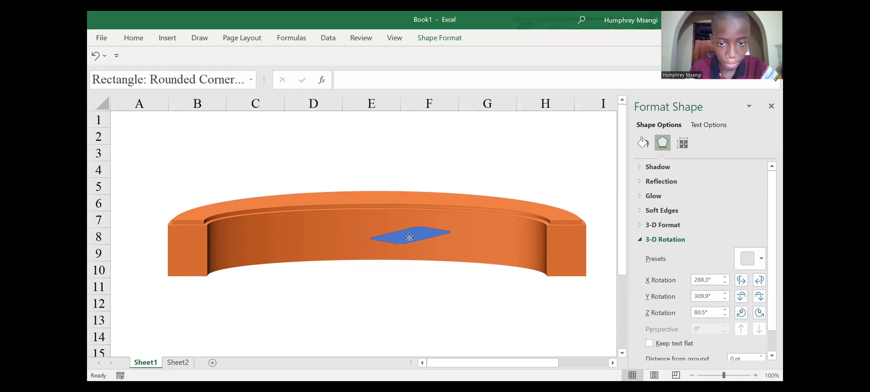
left_click_drag(408, 237, 388, 235)
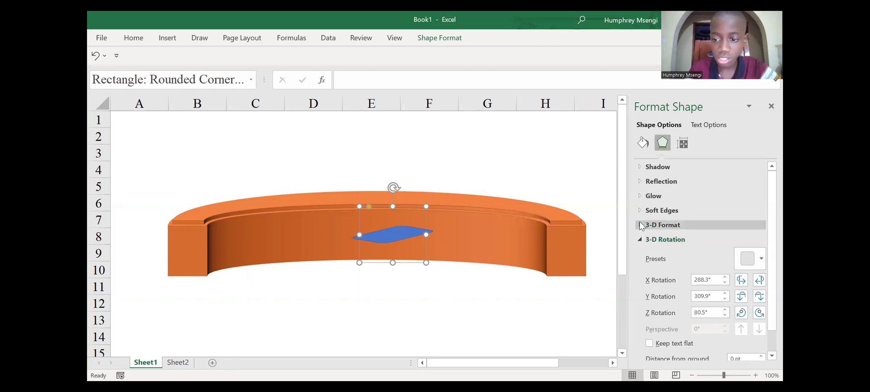
Give the flattened blue rectangle a 3-D depth of 6.5 pt
left_click(640, 240)
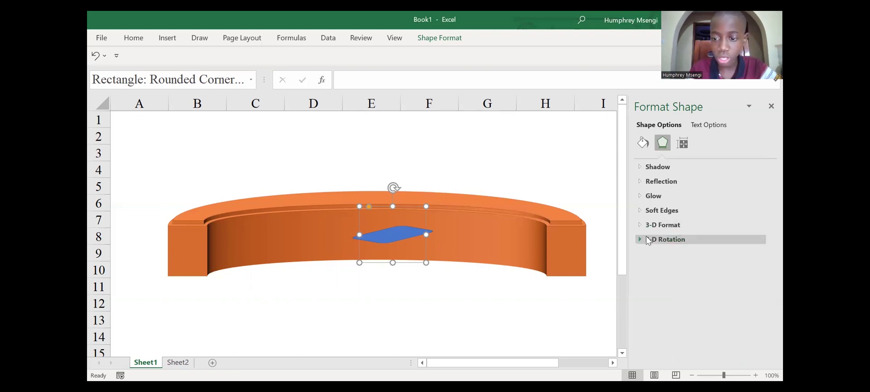
left_click(640, 227)
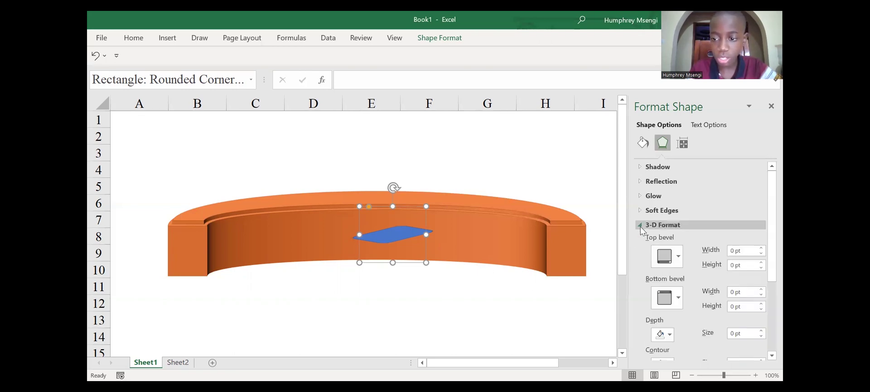
left_click(762, 331)
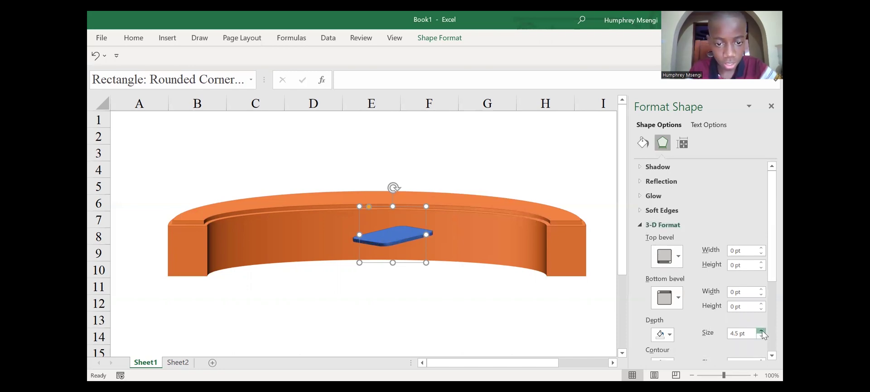
left_click(761, 331)
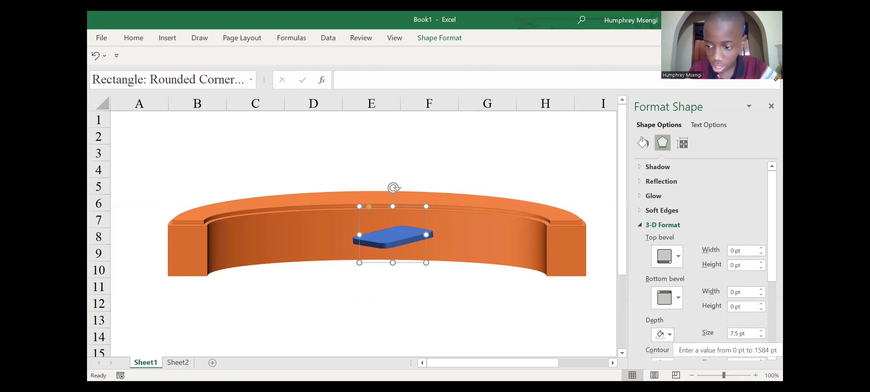
left_click(761, 330)
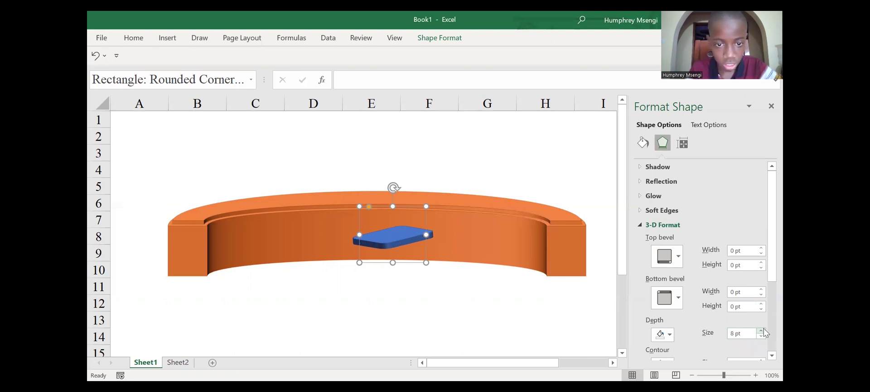
left_click(762, 336)
left_click(762, 335)
left_click(762, 335)
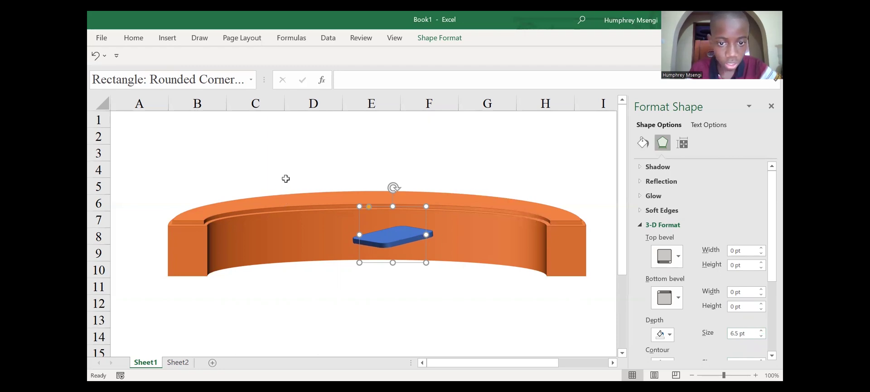
Rotate the thickened blue slab slightly clockwise and keep it centered on the arc's inner wall
left_click_drag(393, 189, 399, 189)
left_click_drag(395, 228, 391, 230)
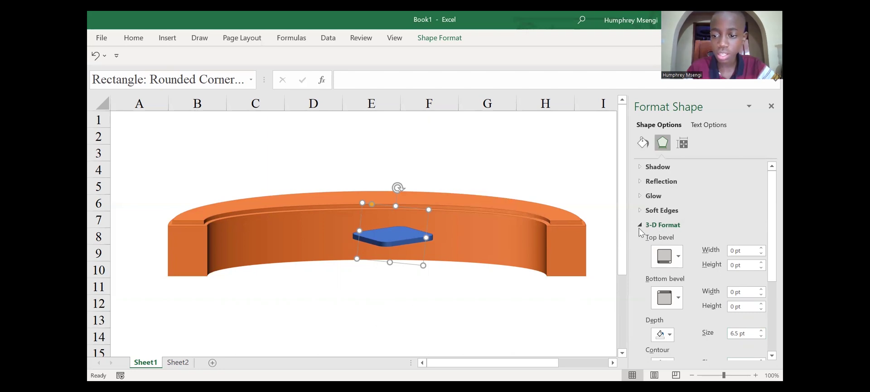
left_click(640, 231)
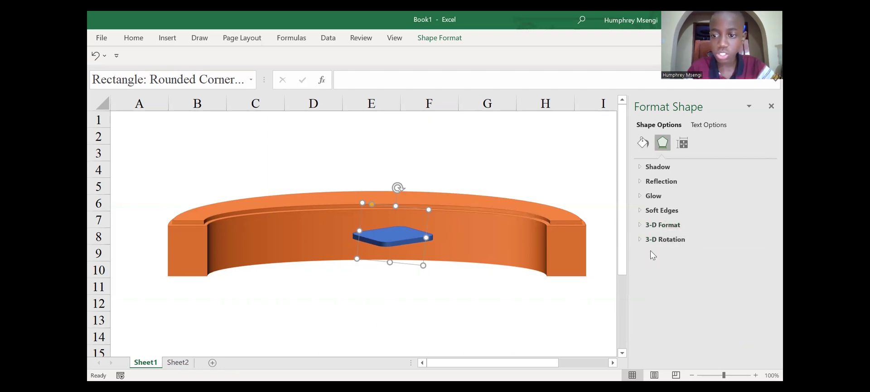
Draw a second rounded rectangle at rows 6 to 9, covering the left part of the blue slab
left_click(168, 38)
left_click(214, 80)
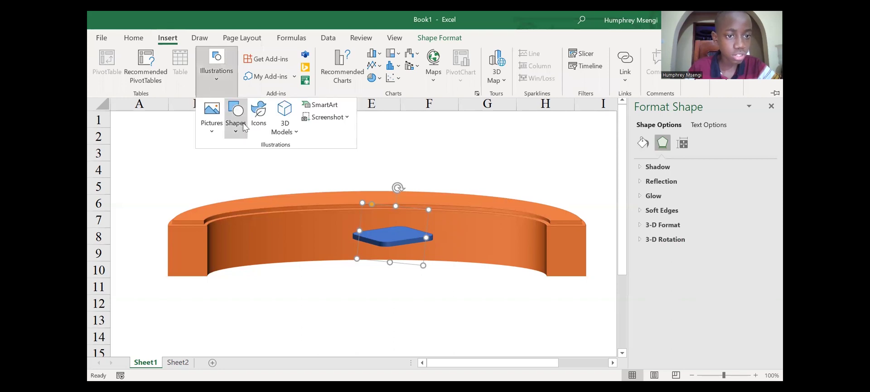
left_click(242, 128)
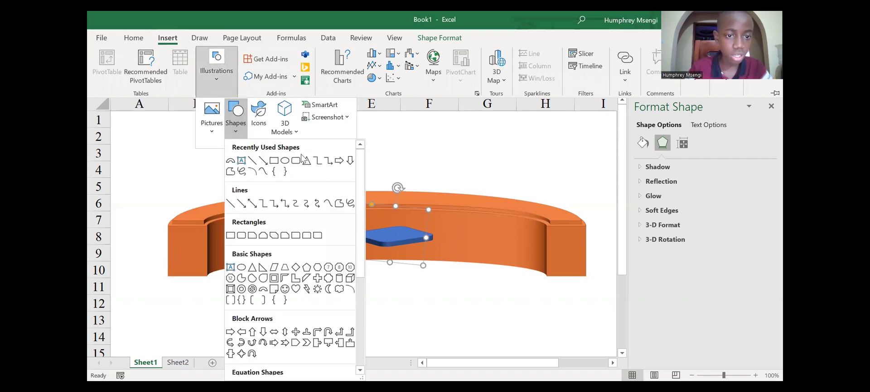
left_click(295, 160)
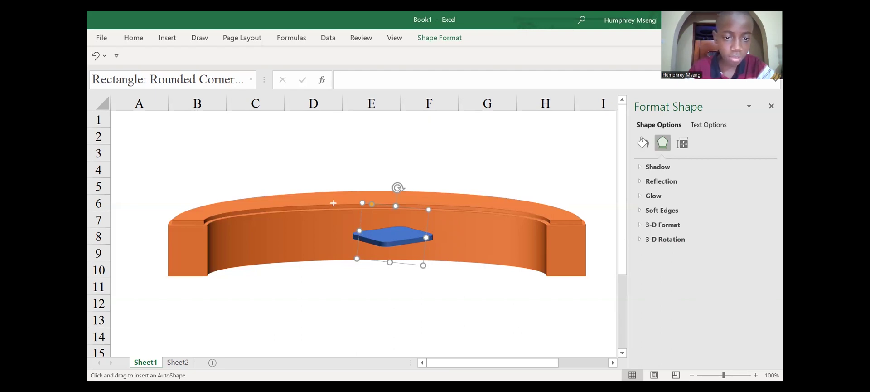
left_click_drag(336, 194, 388, 247)
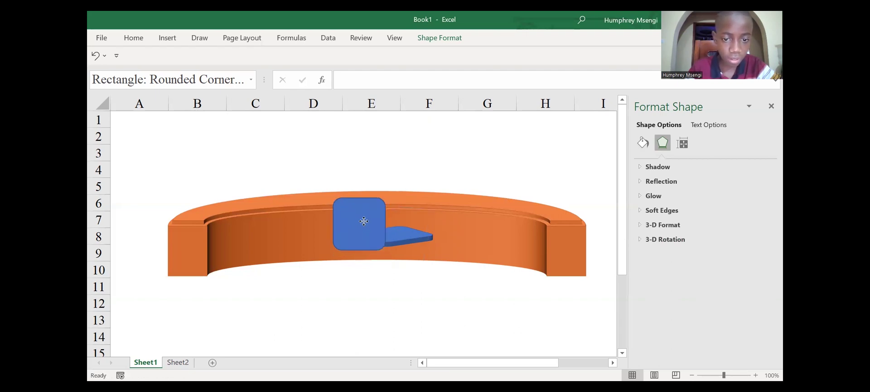
Widen the new upright rounded rectangle slightly and extend its upper edge to the arc's top rim
mouse_move(365, 221)
left_mouse_down()
mouse_move(328, 218)
mouse_move(364, 226)
left_mouse_up()
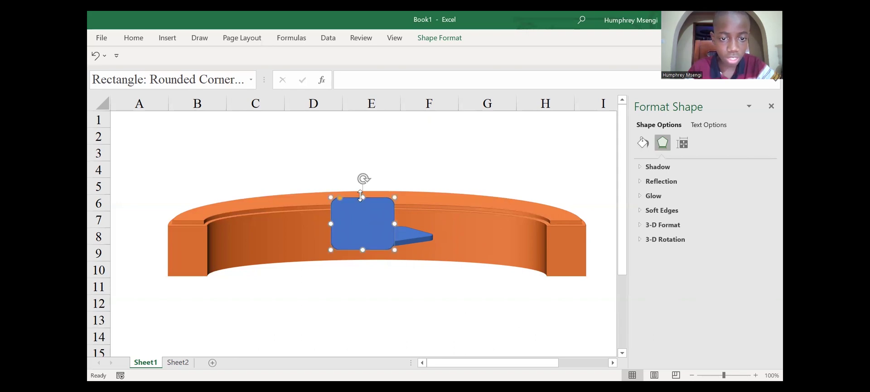
left_click_drag(361, 195, 361, 191)
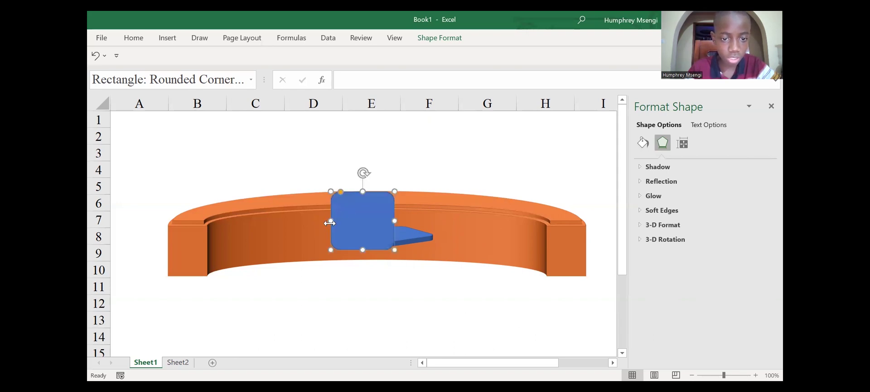
left_click_drag(329, 222, 332, 223)
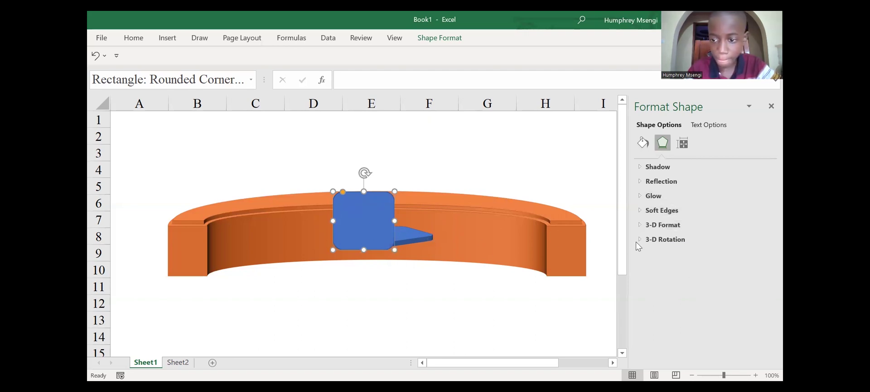
Set the upright rectangle's X rotation to 325° and shift it slightly right over the blue slab
left_click(642, 239)
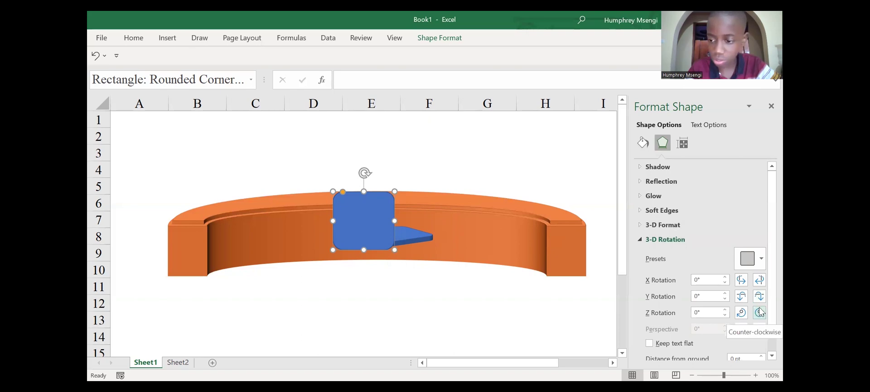
left_click(759, 281)
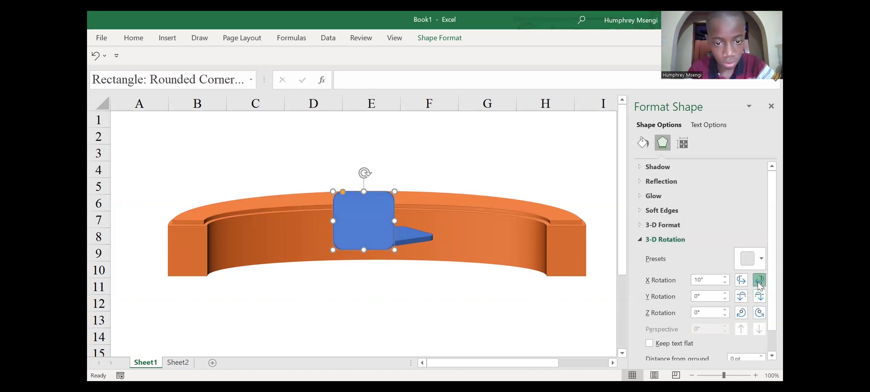
left_click(742, 286)
left_click(741, 286)
left_click(741, 286)
left_click(741, 286)
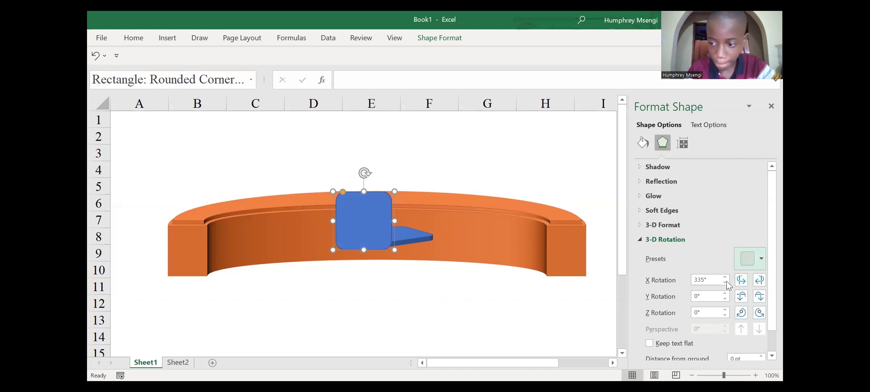
left_click_drag(368, 222, 369, 221)
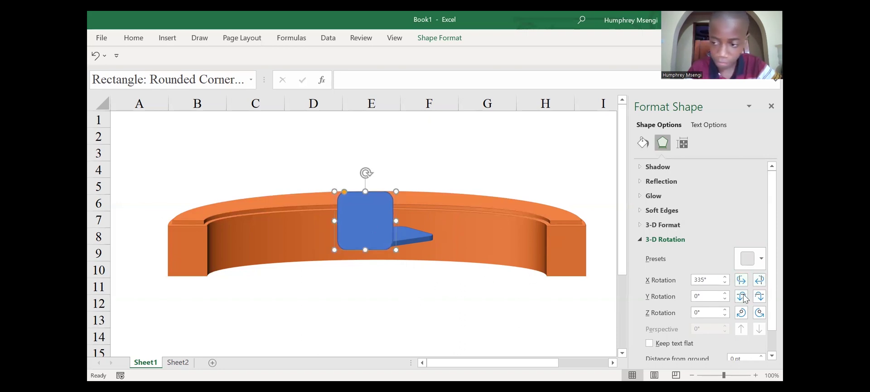
left_click(742, 280)
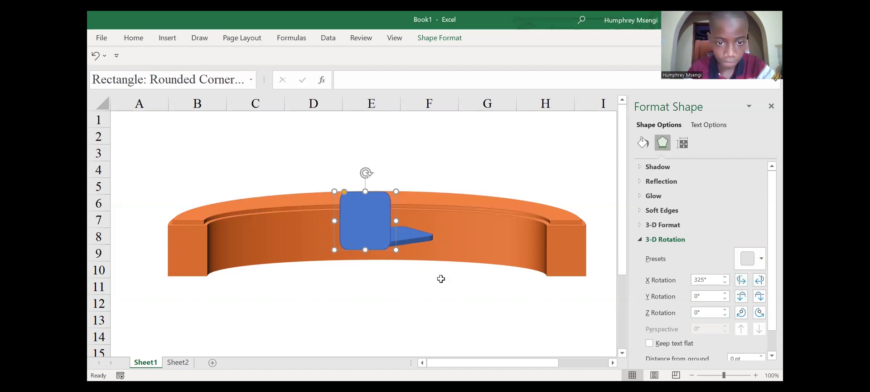
mouse_move(365, 229)
left_mouse_down()
mouse_move(402, 221)
mouse_move(380, 224)
left_mouse_up()
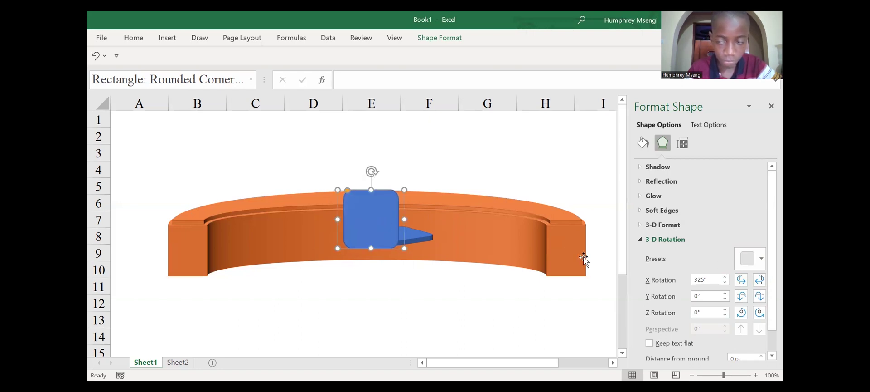
Give the upright rectangle a 3-D depth of 7 pt and nudge it slightly upward
left_click(639, 240)
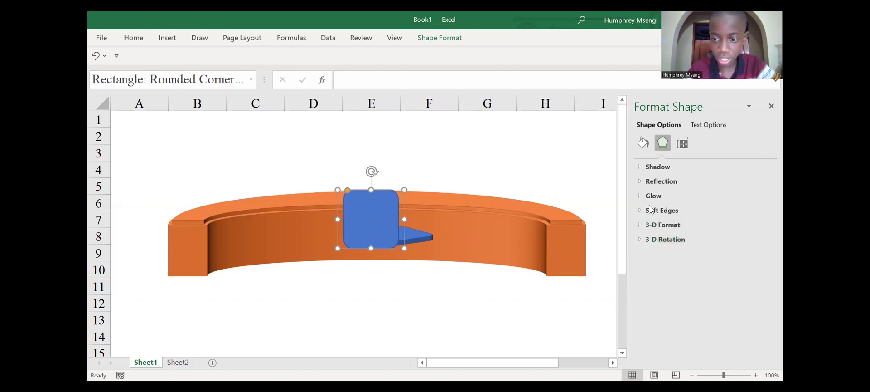
left_click(644, 226)
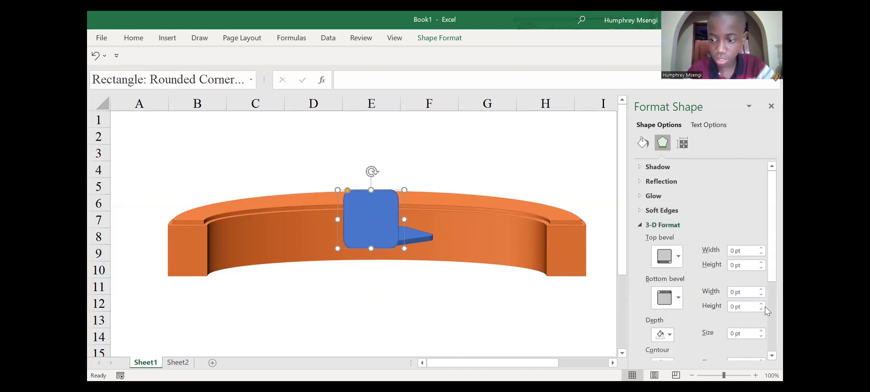
left_click(761, 331)
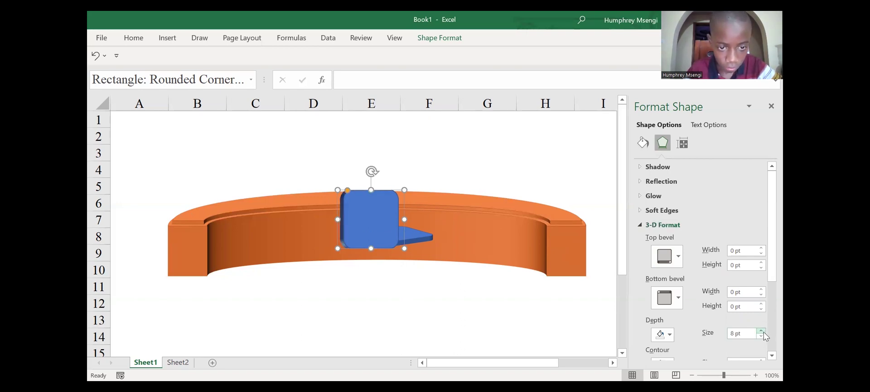
left_click(762, 336)
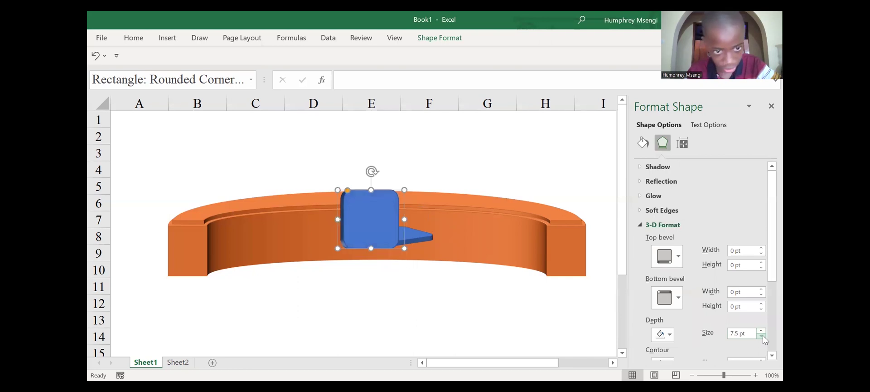
left_click_drag(375, 223, 377, 221)
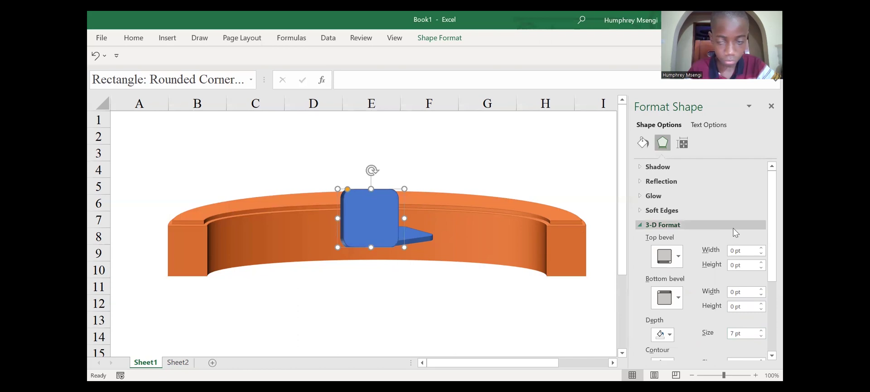
Turn the upright rectangle the other way to an X rotation of 30° and nudge it slightly down
left_click(646, 225)
left_click(652, 240)
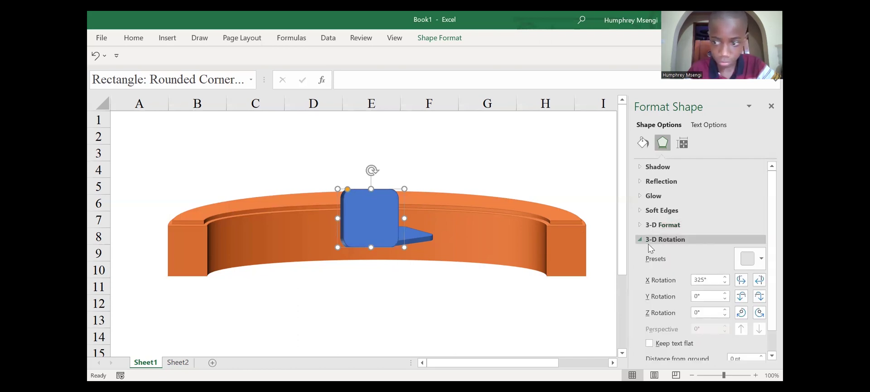
left_click(759, 280)
left_click(759, 280)
left_click(760, 280)
left_click(760, 280)
left_click(759, 280)
left_click(759, 279)
left_click(760, 279)
left_click(760, 280)
left_click(759, 280)
left_click(759, 280)
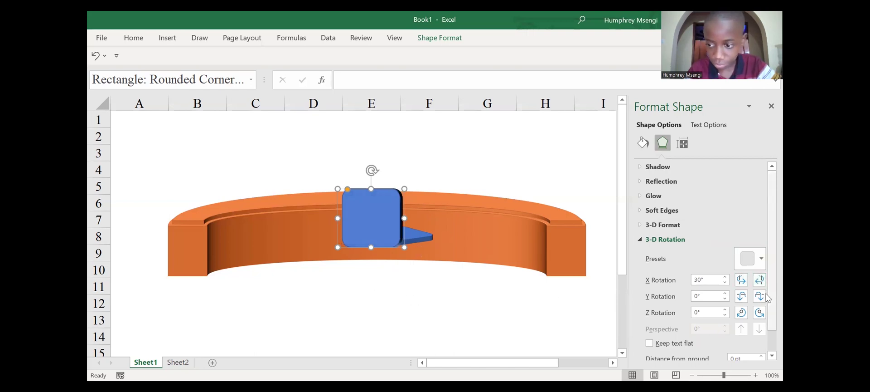
left_click_drag(368, 218, 368, 218)
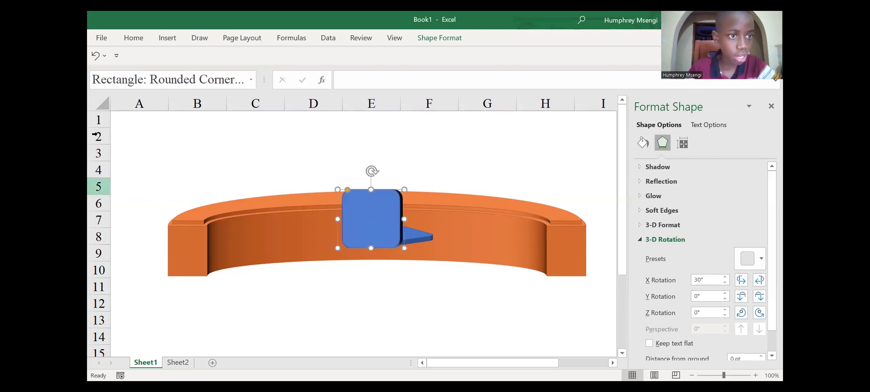
Draw a cylinder just below the upright panel and shift it up so its top meets the panel's lower edge
left_click(166, 38)
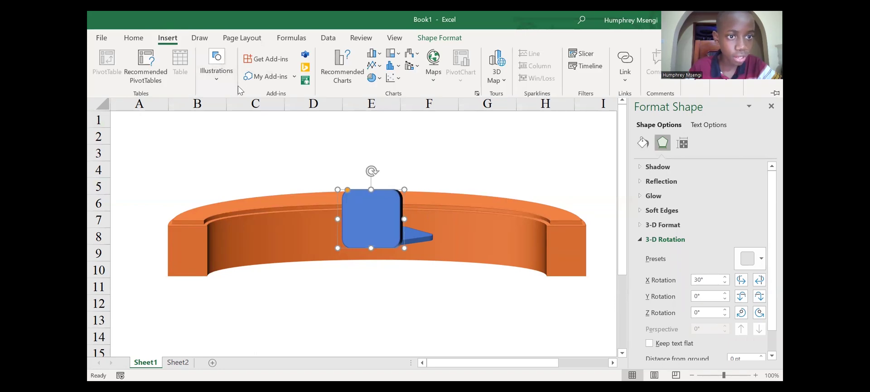
left_click(224, 80)
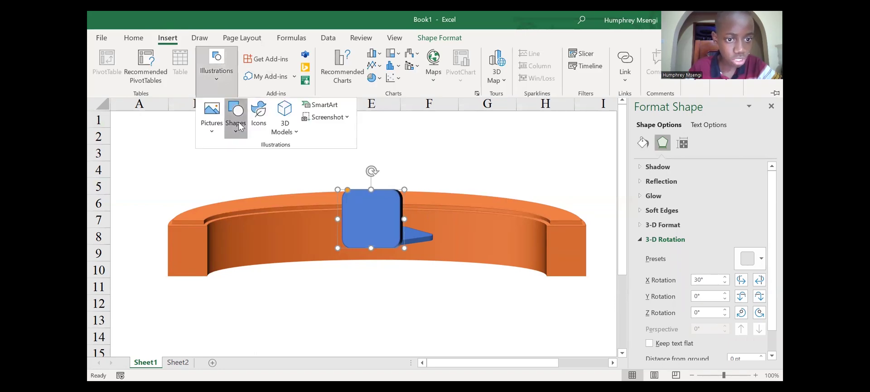
left_click(238, 125)
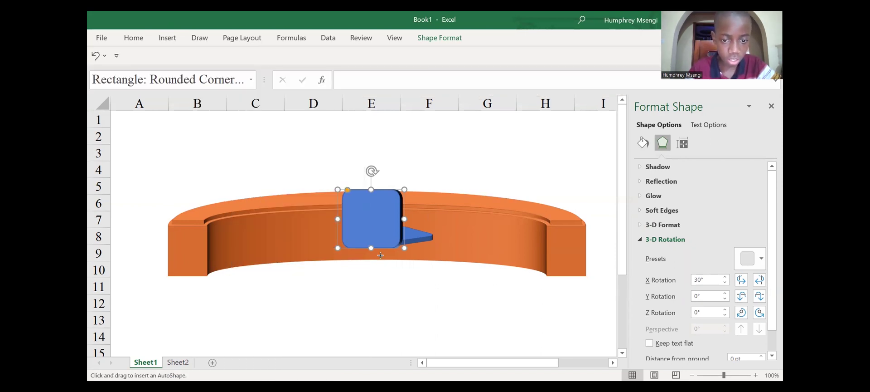
left_click_drag(383, 257, 433, 330)
left_click_drag(399, 295, 391, 280)
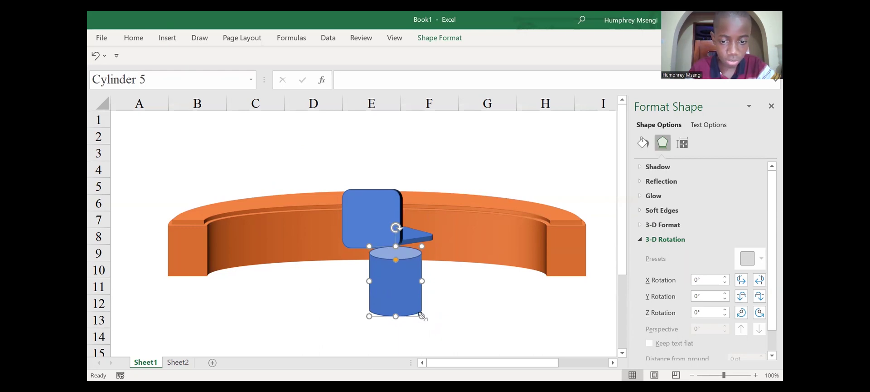
Shrink the cylinder into a thin, shorter post and centre it beneath the joint of the upright panel and slab
left_click_drag(421, 316, 379, 305)
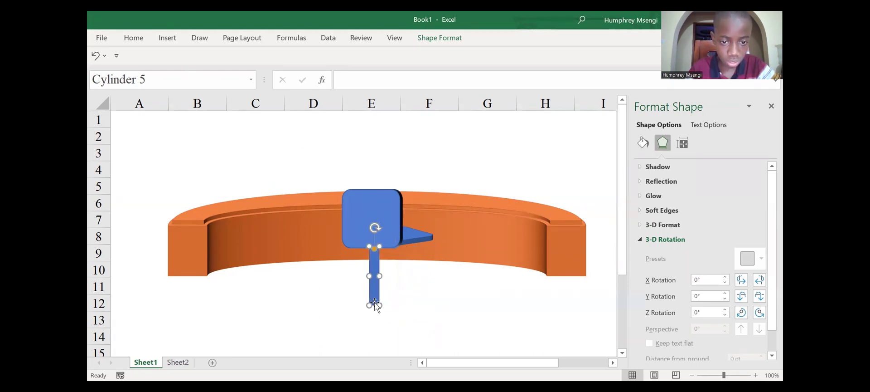
left_click_drag(372, 263, 389, 266)
left_click_drag(386, 306, 386, 297)
left_click_drag(390, 262, 393, 259)
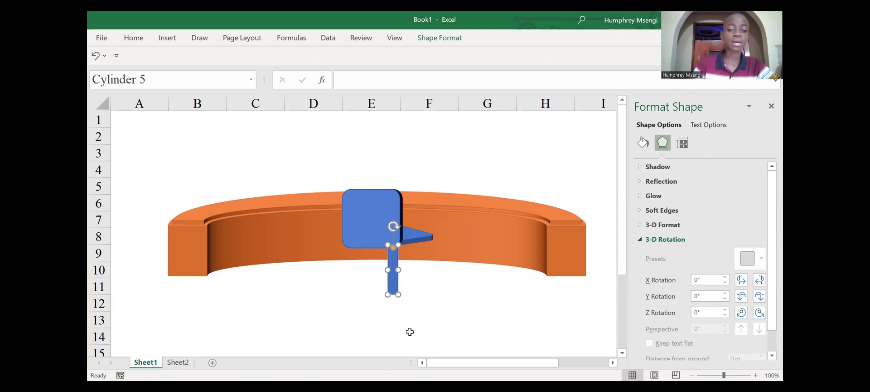
left_click(429, 303)
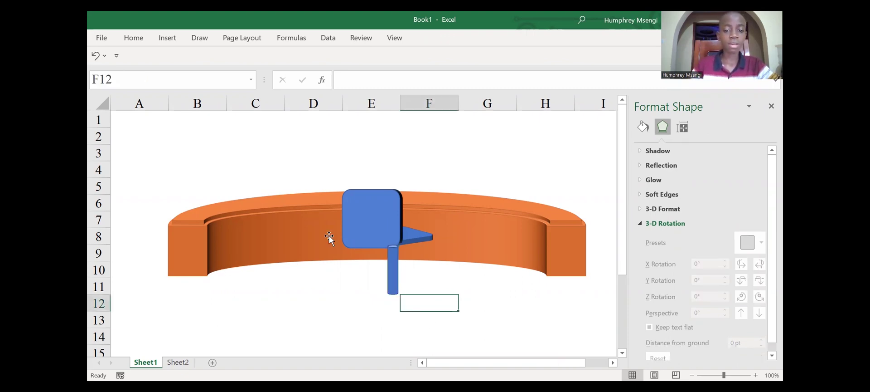
Draw a rectangle at the post's foot and flatten it into a thin bar extending left from the post
left_click(162, 39)
left_click(214, 86)
left_click(234, 133)
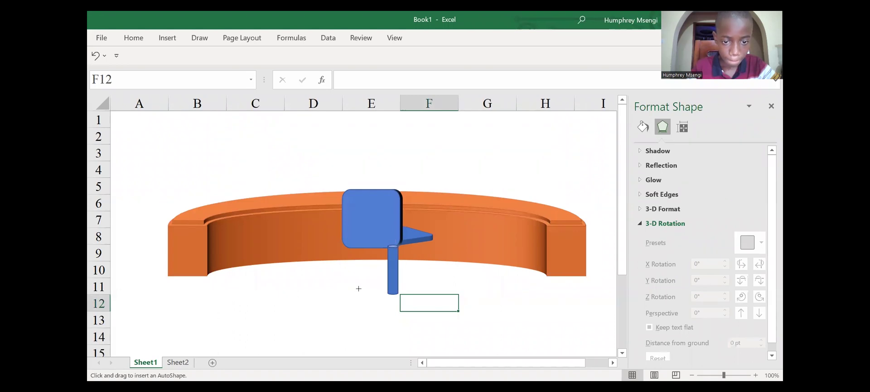
left_click_drag(359, 288, 412, 341)
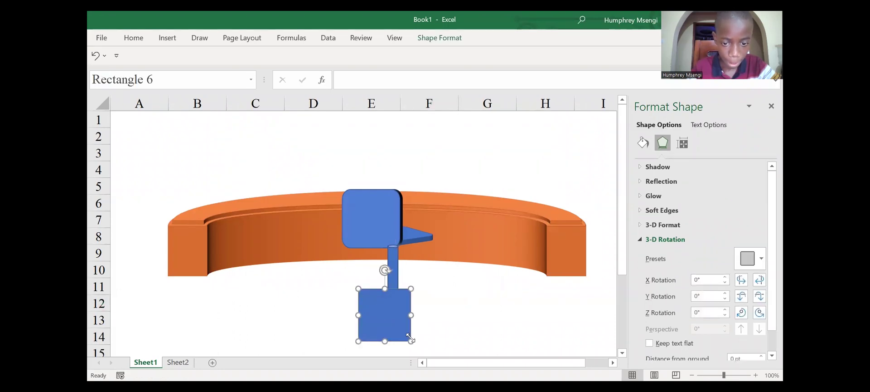
left_click_drag(411, 338, 393, 295)
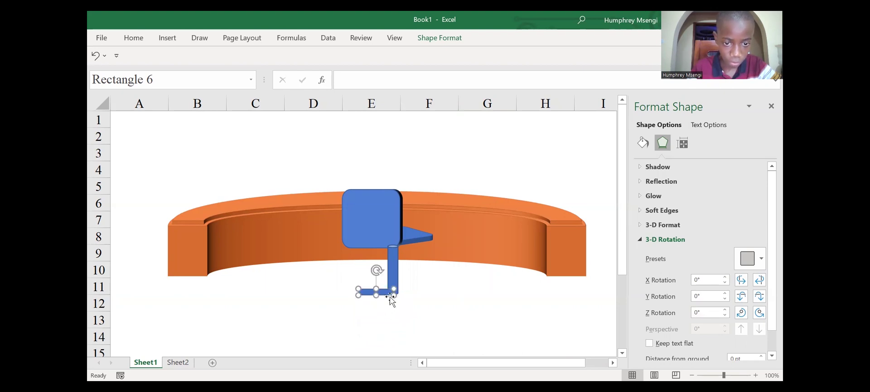
Tilt the thin bar so its outer end slopes down, shorten it slightly and join it to the post's foot as a left leg
left_click_drag(376, 269, 371, 270)
left_click_drag(361, 301, 353, 301)
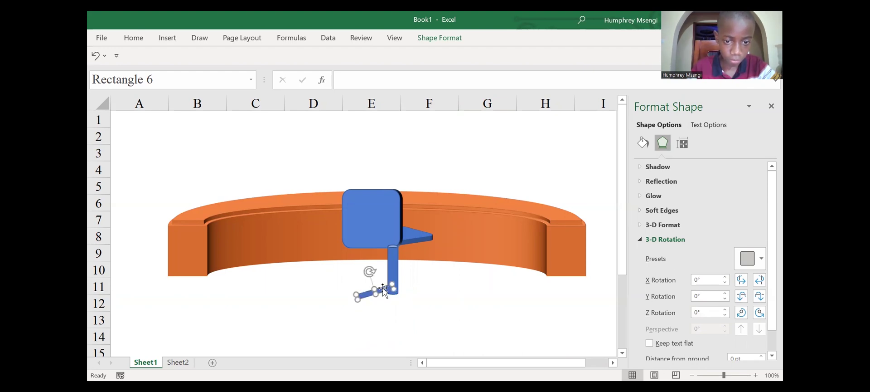
left_click(358, 299)
left_click_drag(352, 304, 358, 302)
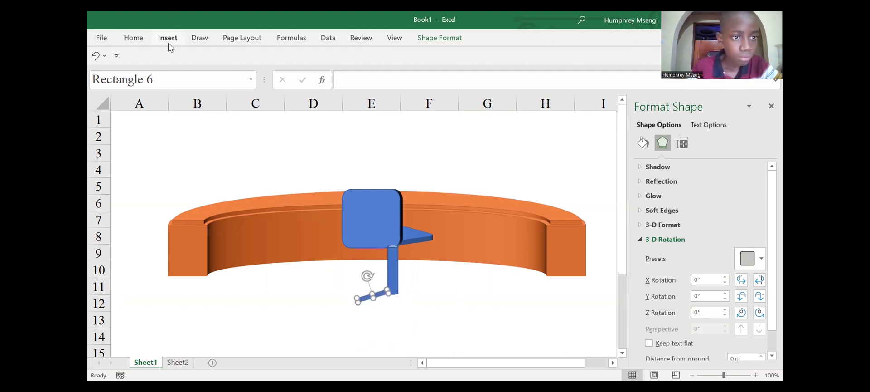
left_click(311, 283)
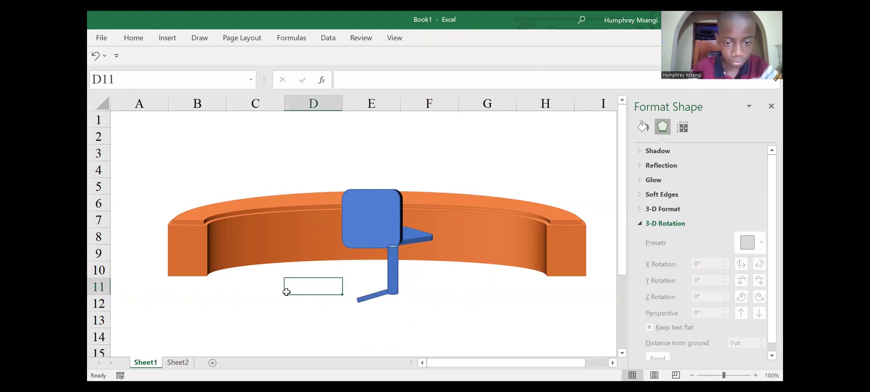
Draw a second rectangle starting at the post's foot and extending down to the right
left_click(172, 40)
left_click(219, 89)
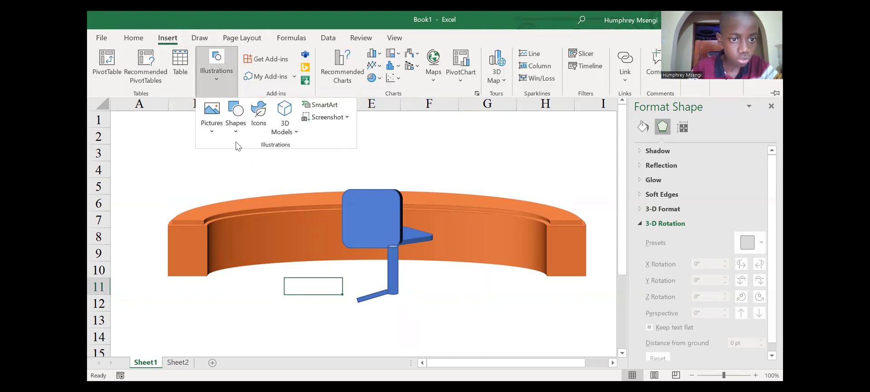
left_click(234, 129)
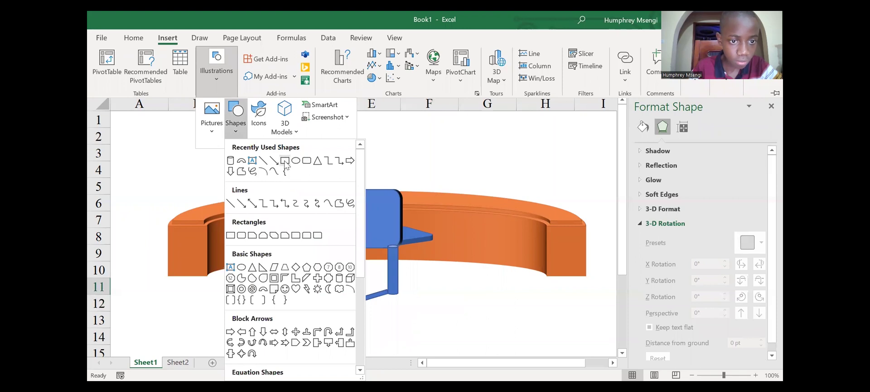
left_click(285, 160)
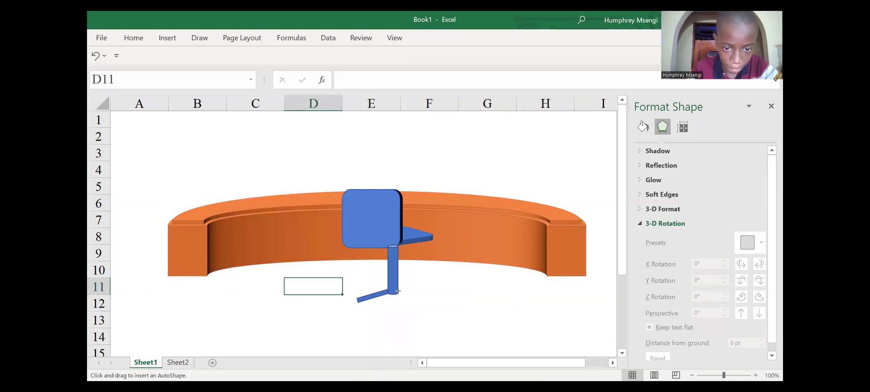
left_click_drag(398, 291, 436, 313)
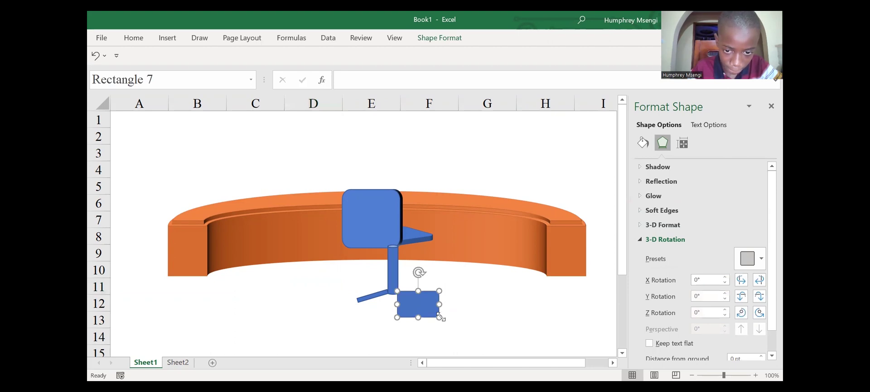
Flatten the second rectangle into a thin bar and tilt it downward from the post's foot as a right leg
left_click(441, 319)
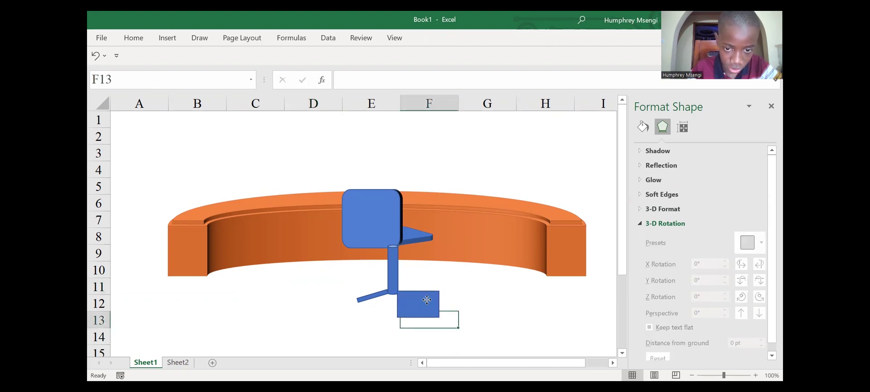
left_click(425, 300)
left_click_drag(439, 317, 434, 296)
left_click_drag(417, 271, 405, 294)
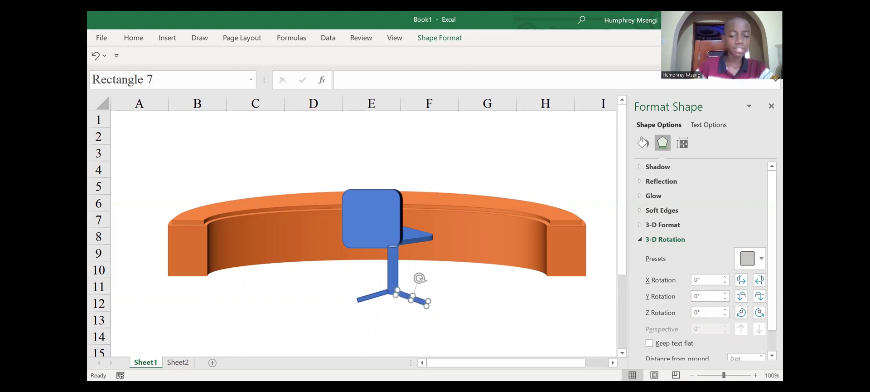
left_click(474, 302)
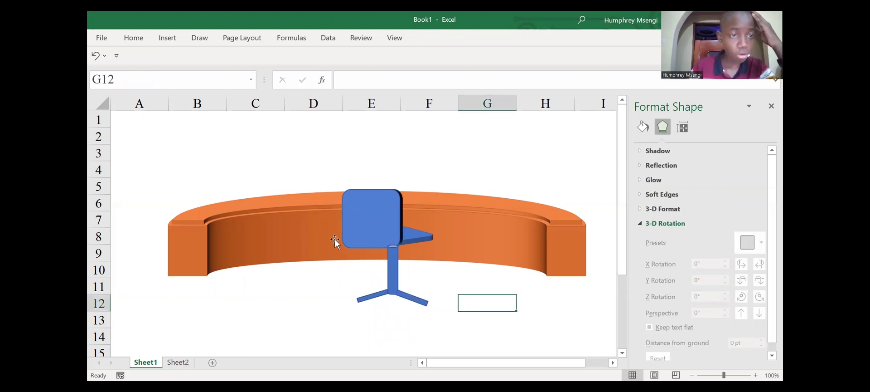
Draw a third thin rectangle extending right from the post, just above the sloping right leg
left_click(172, 38)
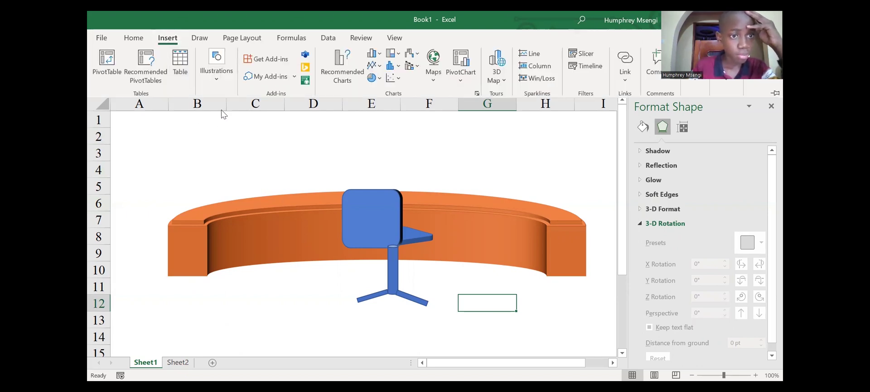
left_click(208, 89)
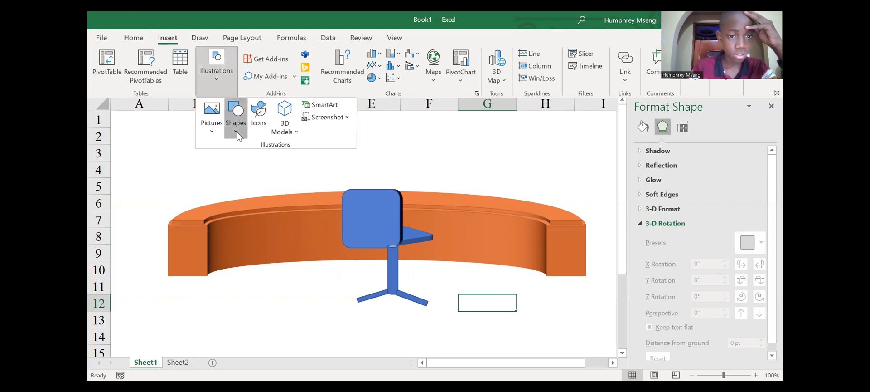
left_click(237, 132)
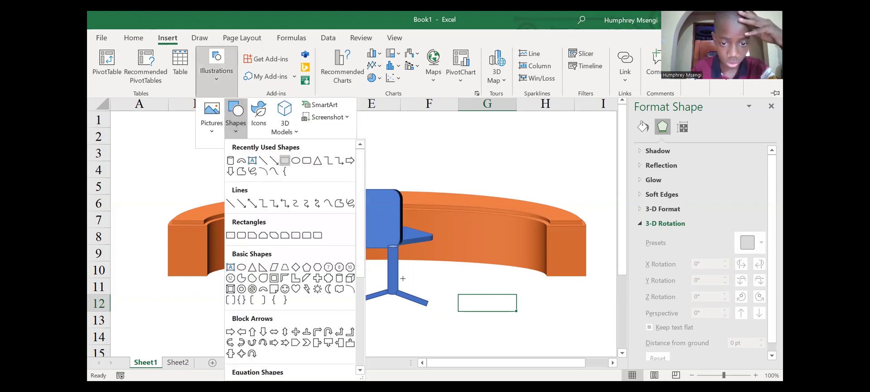
left_click_drag(398, 278, 437, 286)
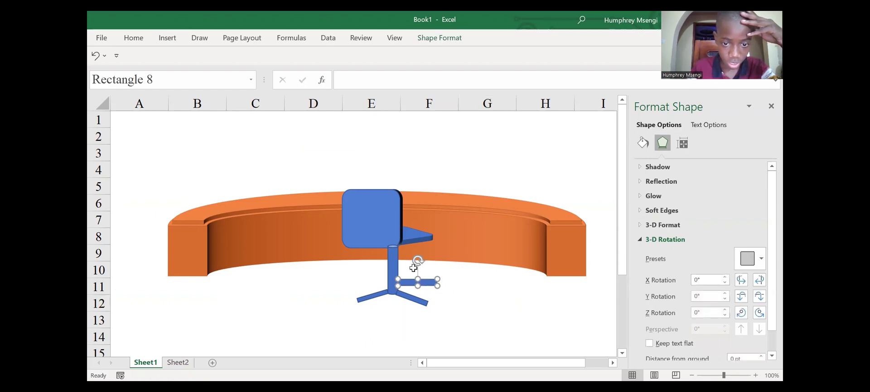
Make the third bar thinner and shorter and tilt it slightly downward so it joins the post's foot above the right leg
left_click_drag(418, 261, 424, 259)
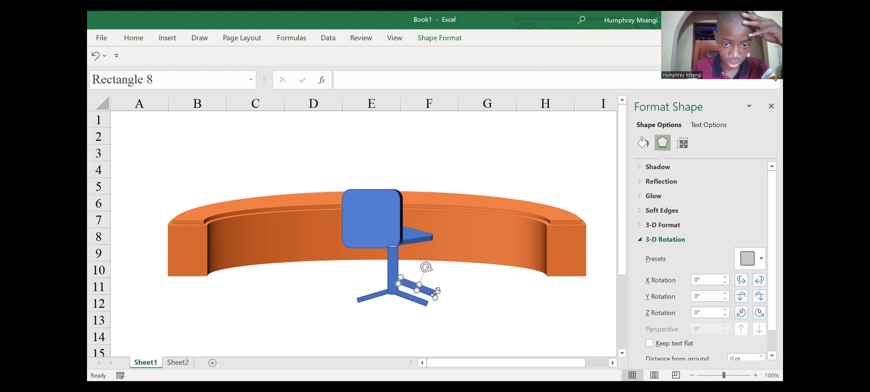
left_click_drag(436, 294, 406, 296)
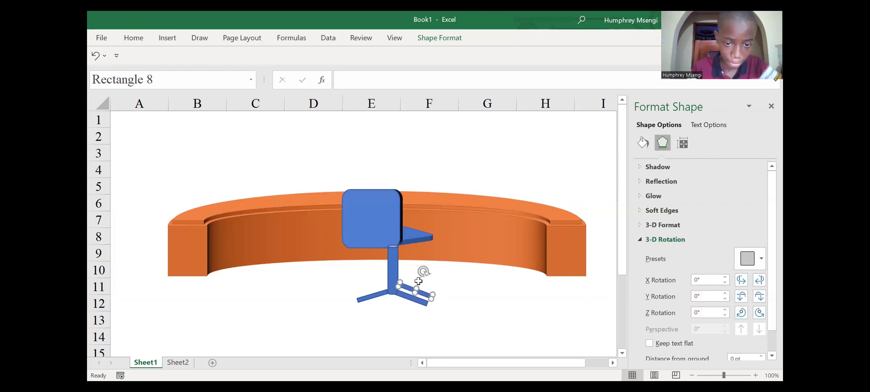
left_click_drag(423, 271, 414, 274)
left_click(443, 315)
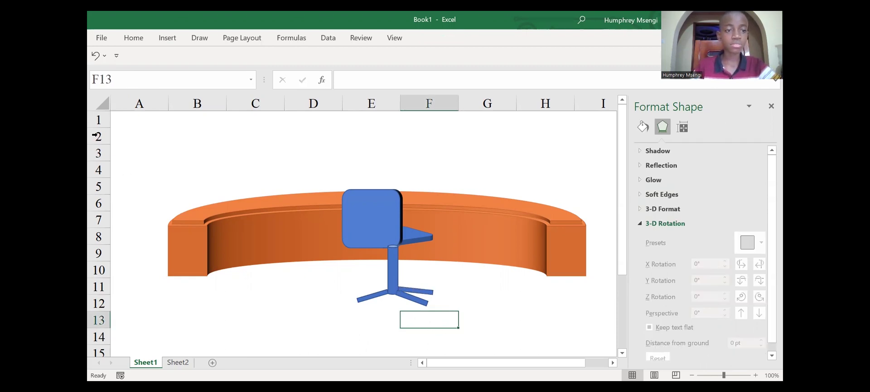
Draw a small circle as a wheel at the outer end of the left leg
left_click(162, 41)
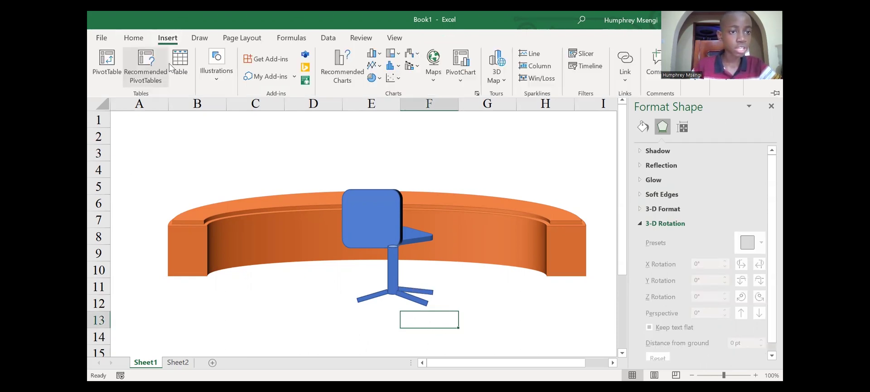
left_click(218, 75)
left_click(235, 118)
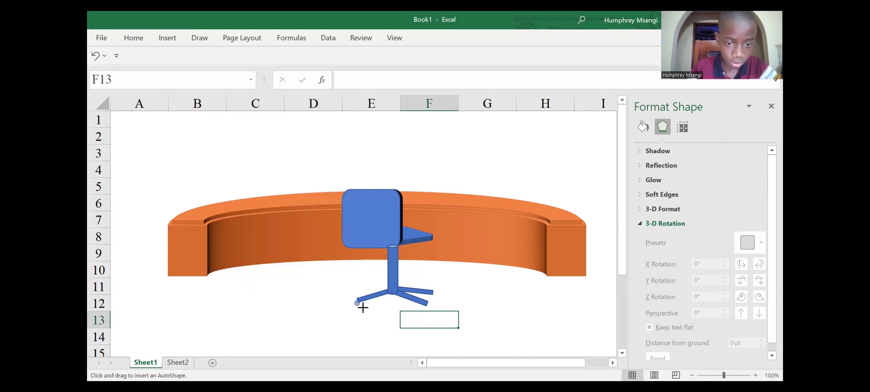
mouse_move(355, 302)
left_mouse_down()
mouse_move(367, 311)
mouse_move(355, 308)
left_mouse_up()
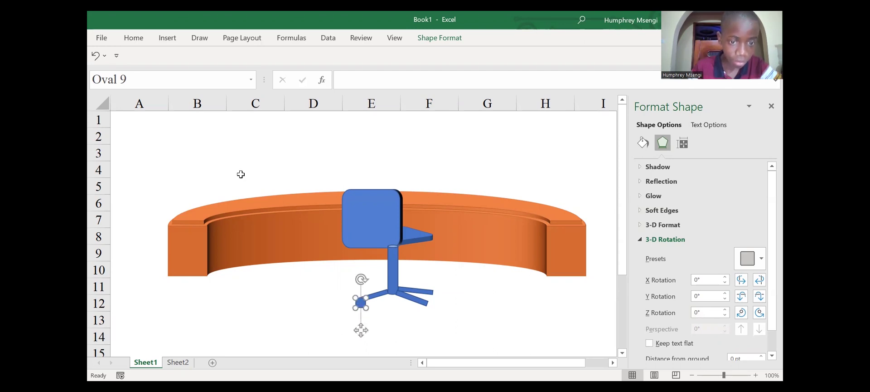
Draw a small circle as a wheel at the outer end of the lower right leg
left_click(172, 41)
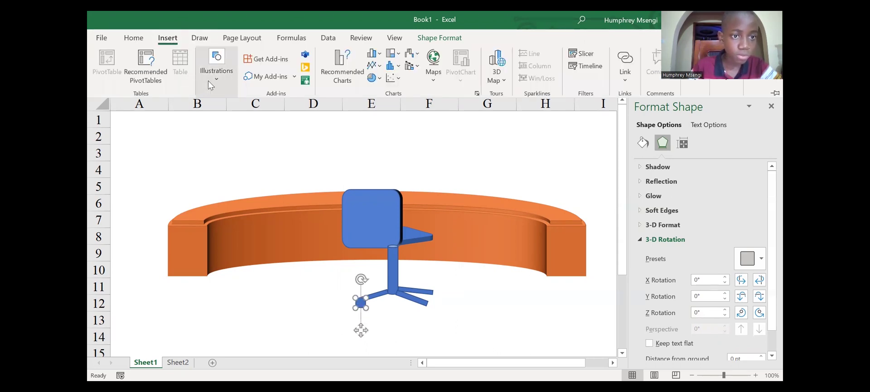
left_click(208, 80)
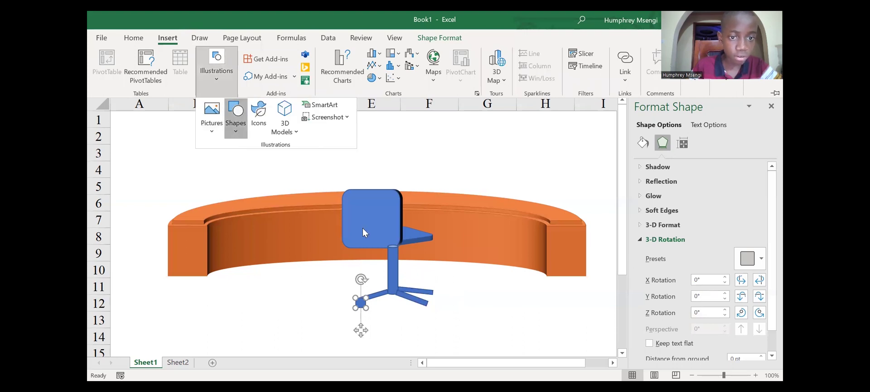
left_click(239, 134)
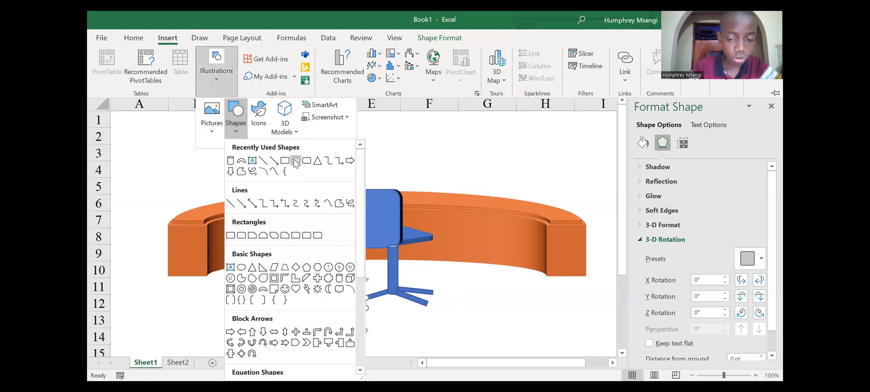
left_click(295, 160)
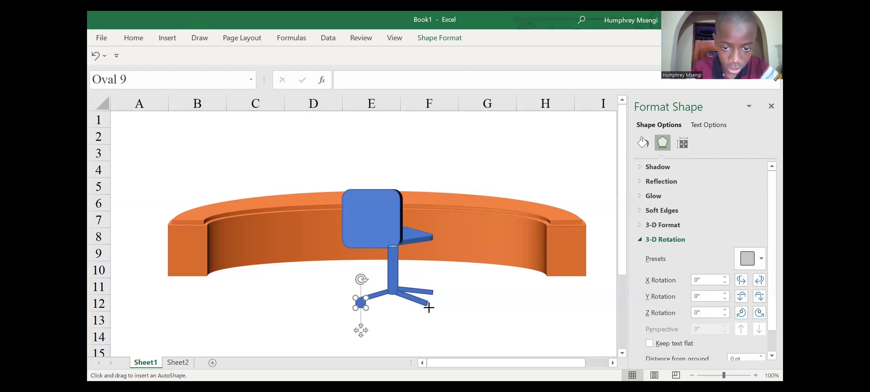
mouse_move(425, 302)
left_mouse_down()
mouse_move(435, 312)
mouse_move(426, 309)
left_mouse_up()
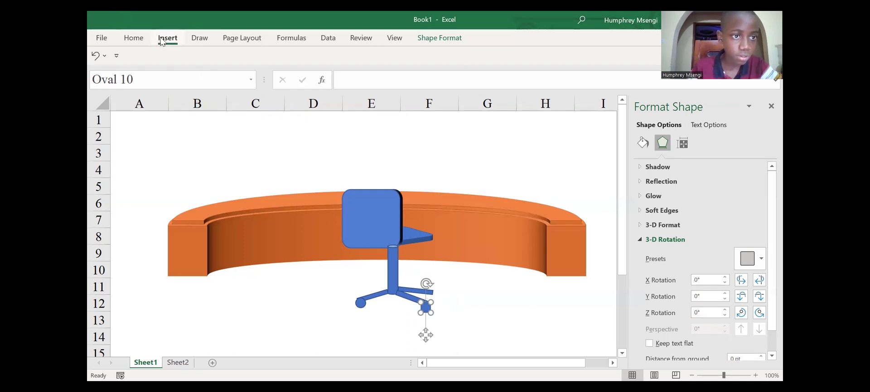
Draw a small circle as a wheel at the outer end of the upper right leg
left_click(222, 86)
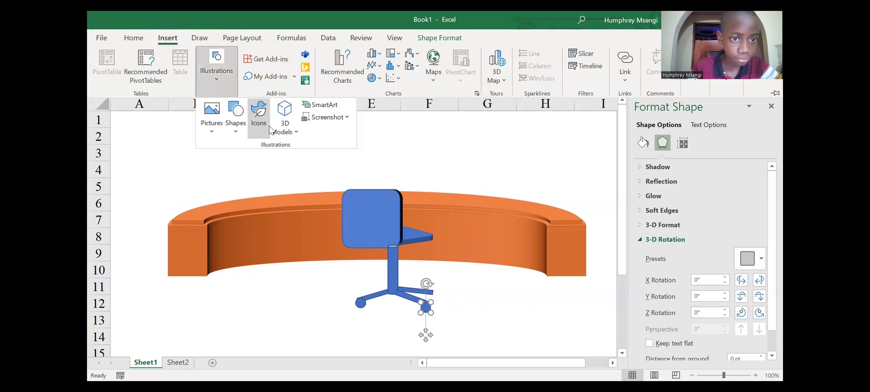
left_click(239, 127)
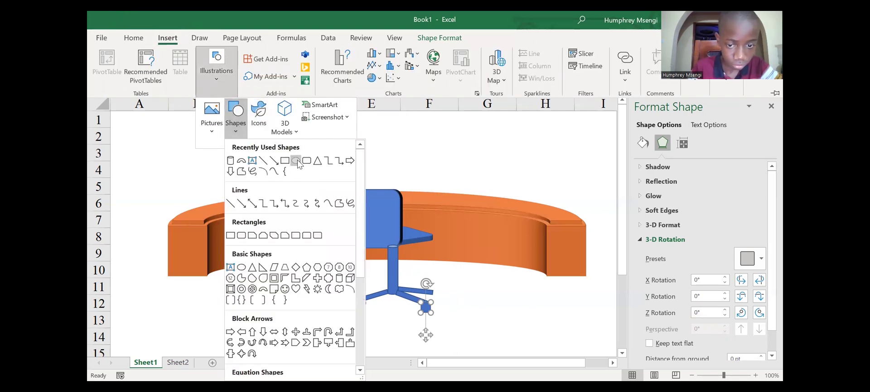
left_click(297, 160)
mouse_move(432, 290)
left_mouse_down()
mouse_move(441, 300)
mouse_move(433, 296)
left_mouse_up()
left_click(469, 302)
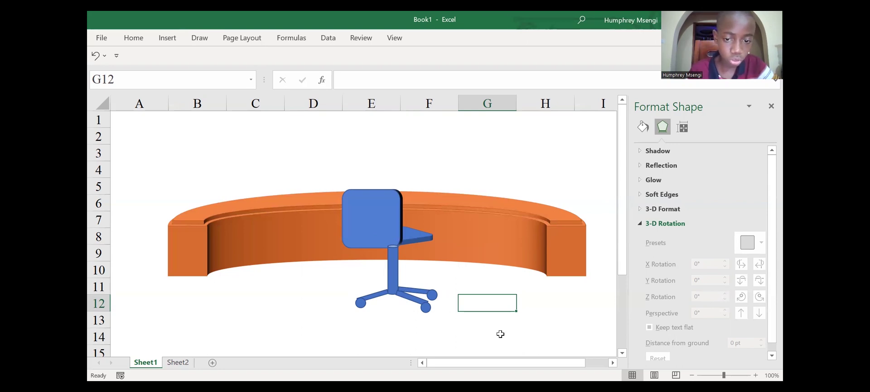
Group the backrest, seat, post, legs and wheels into one object and move the chair slightly up and to the left
left_click(384, 232)
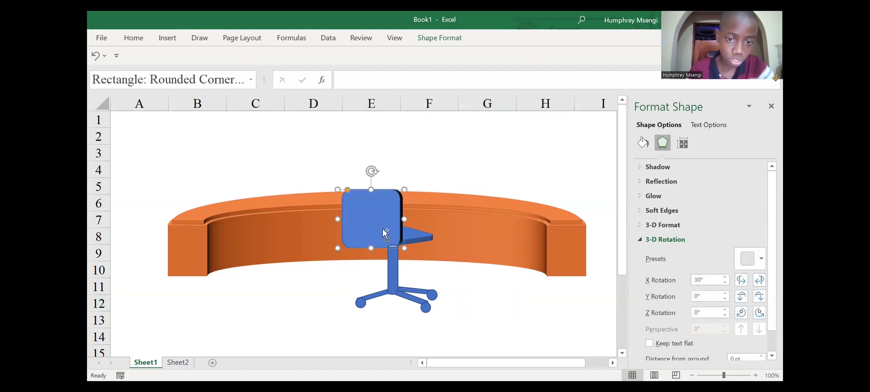
left_click(413, 232, "shift")
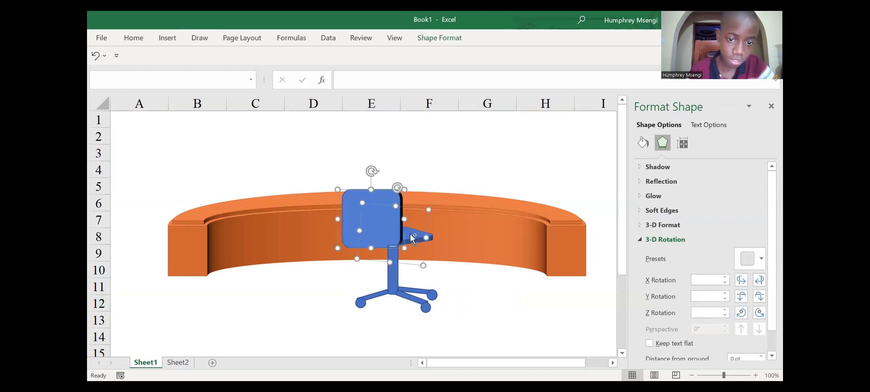
left_click(393, 256, "shift")
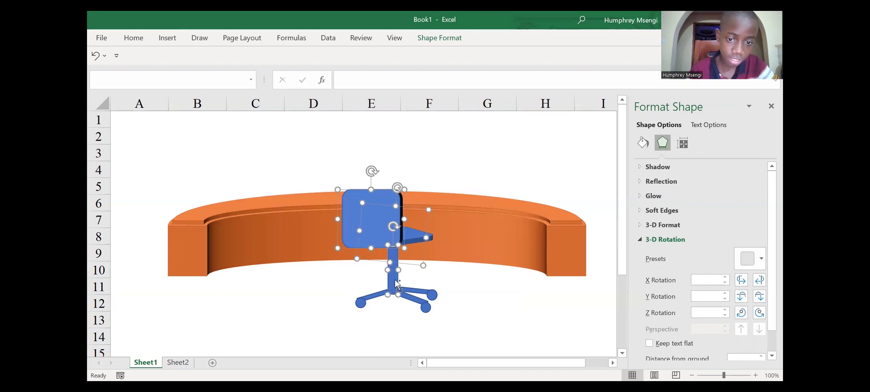
left_click(406, 295, "shift")
left_click(413, 292, "shift")
left_click(434, 301, "shift")
left_click(434, 296, "shift")
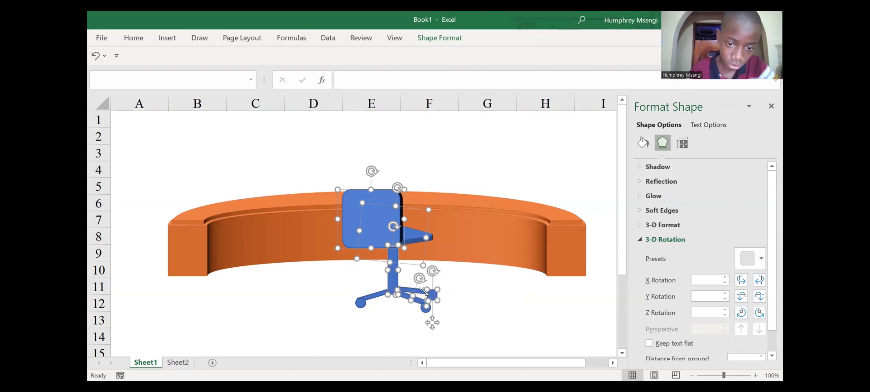
left_click(421, 291, "shift")
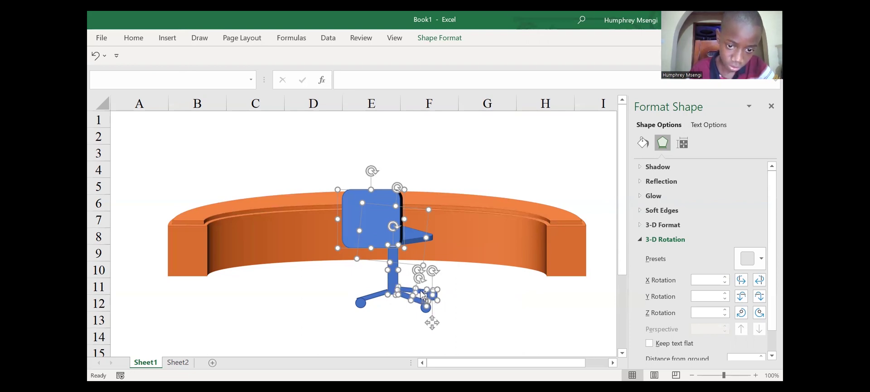
left_click(423, 311, "shift")
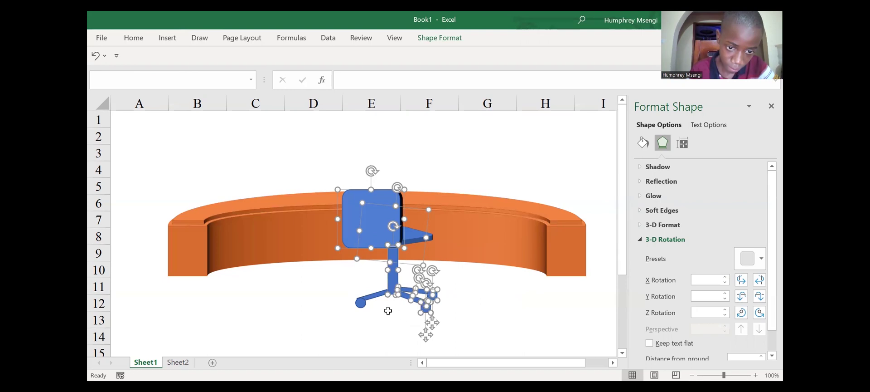
left_click(364, 307, "shift")
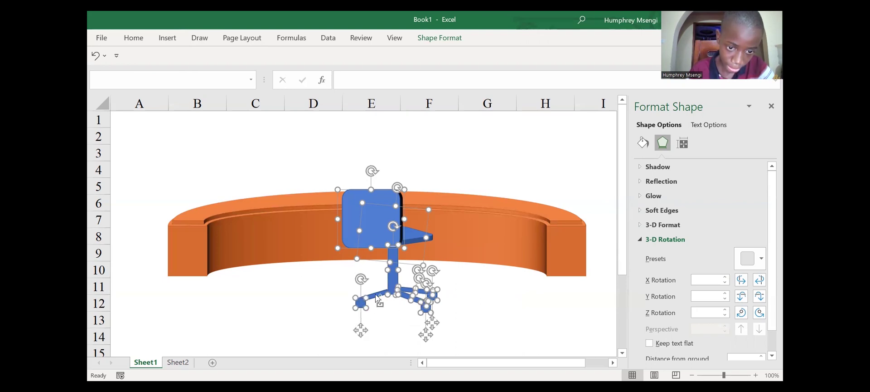
left_click(378, 298, "shift")
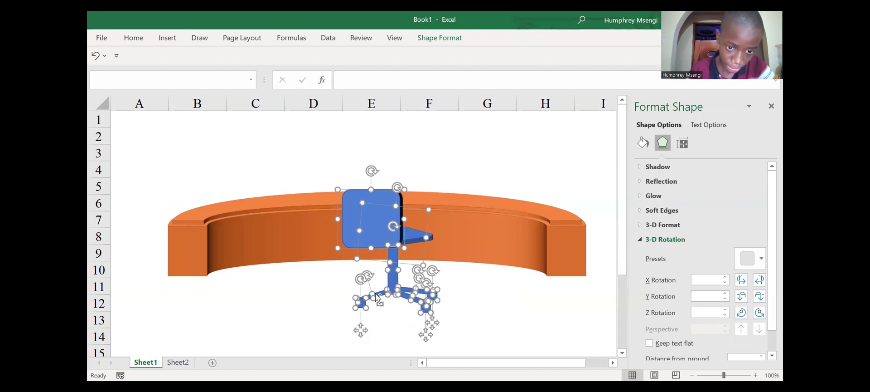
right_click(391, 274)
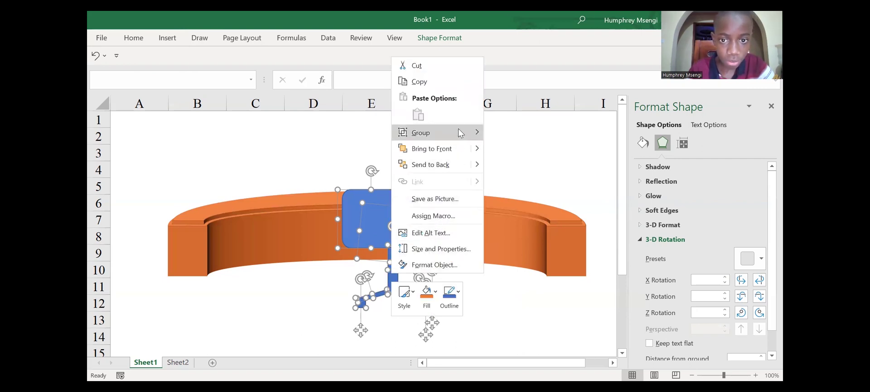
mouse_move(458, 132)
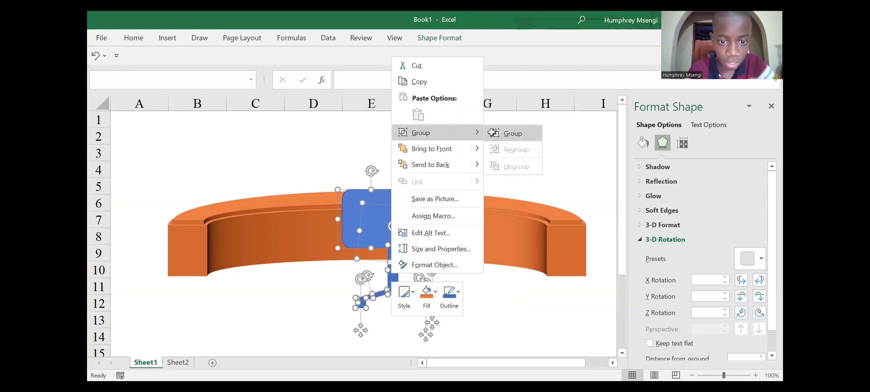
left_click(493, 133)
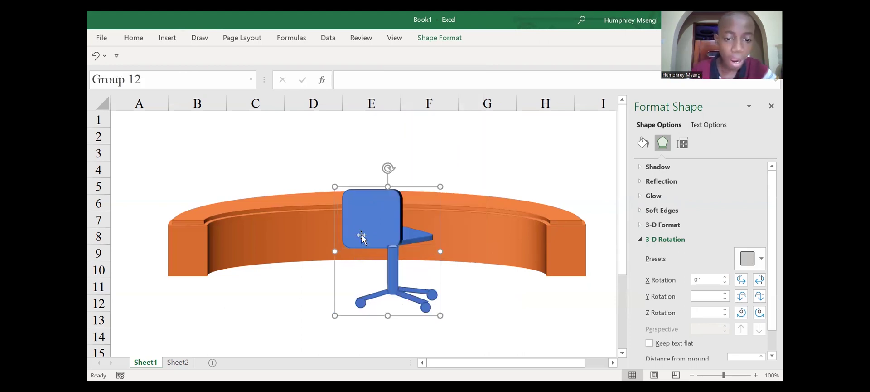
mouse_move(387, 243)
left_mouse_down()
mouse_move(318, 212)
mouse_move(279, 238)
mouse_move(388, 258)
mouse_move(381, 225)
mouse_move(383, 233)
left_mouse_up()
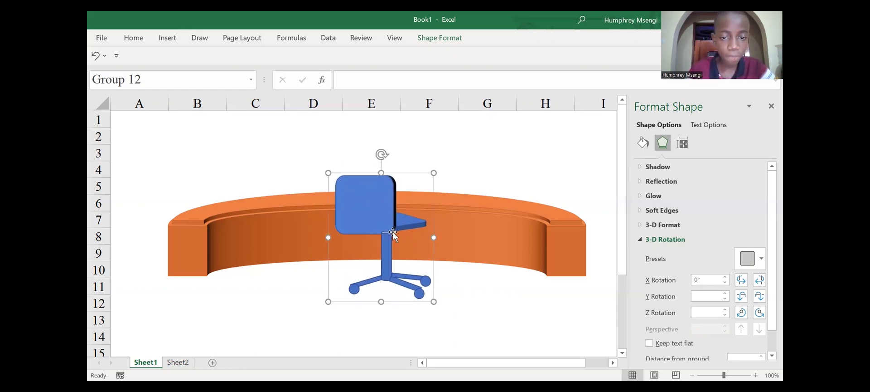
Give the grouped chair a solid black fill
left_click(642, 143)
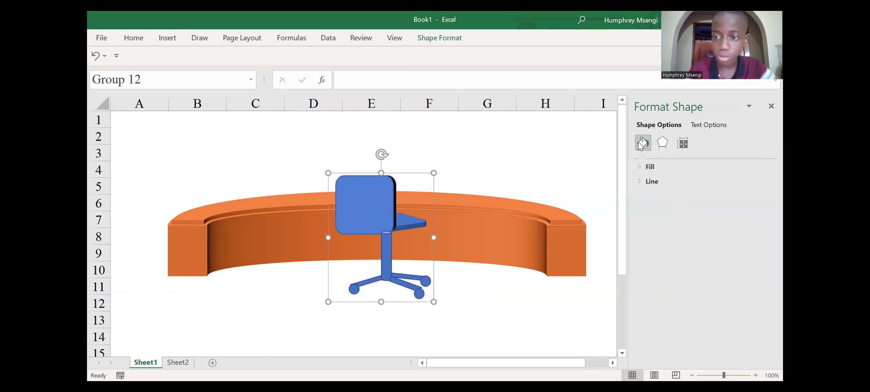
left_click(641, 167)
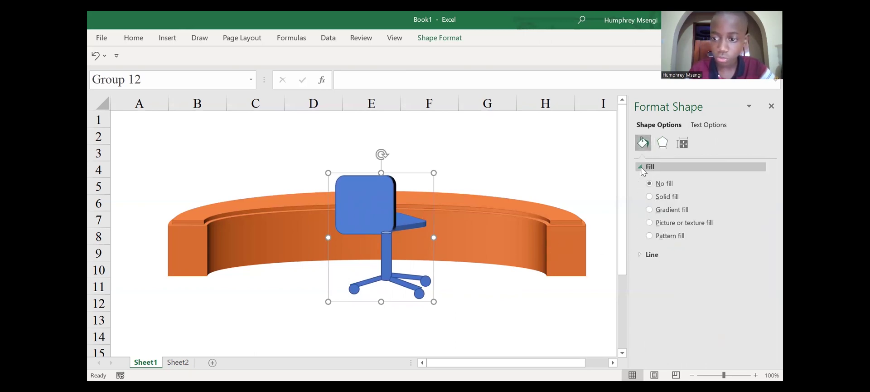
left_click(650, 197)
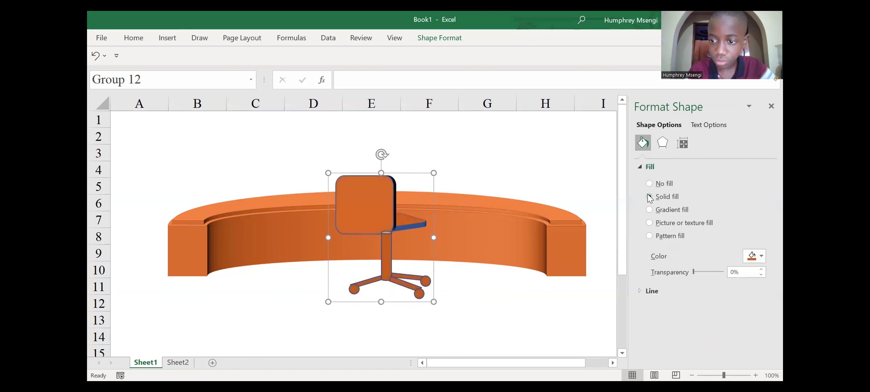
left_click(762, 256)
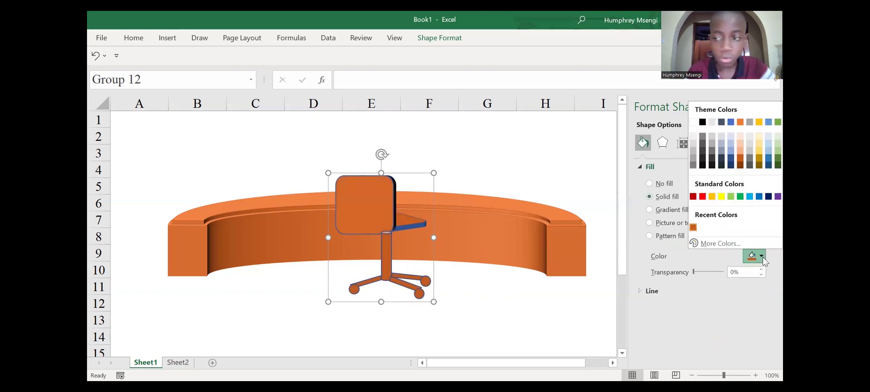
left_click(703, 122)
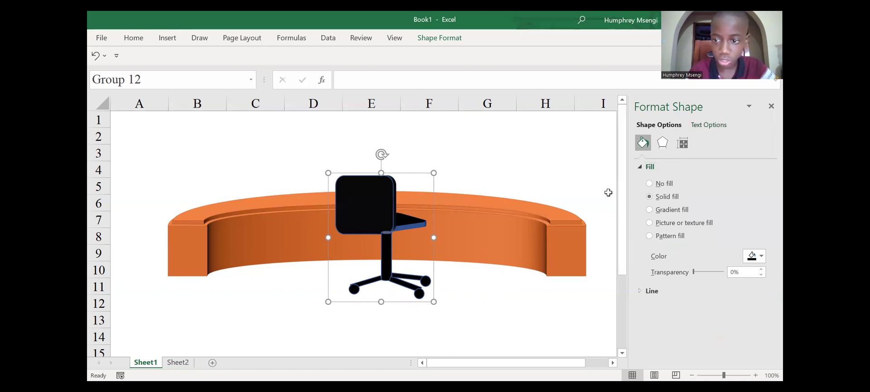
Set the outline colour of the grouped chair to black
left_click(639, 169)
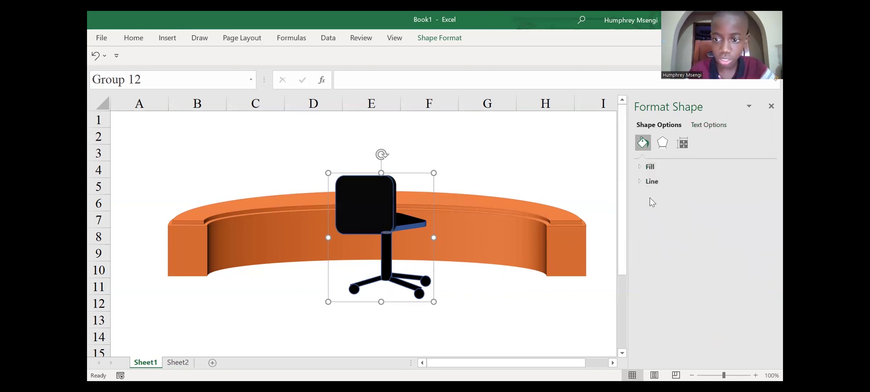
left_click(638, 181)
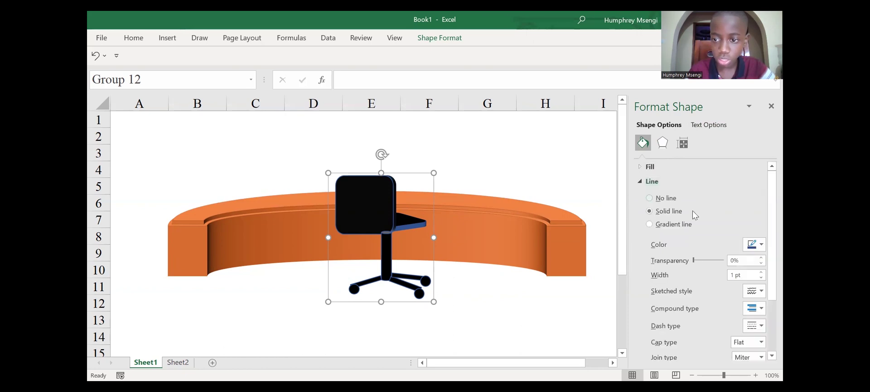
left_click(761, 244)
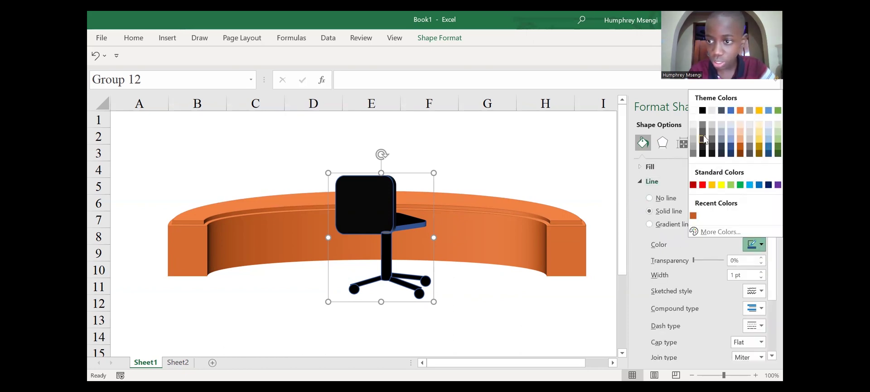
left_click(703, 110)
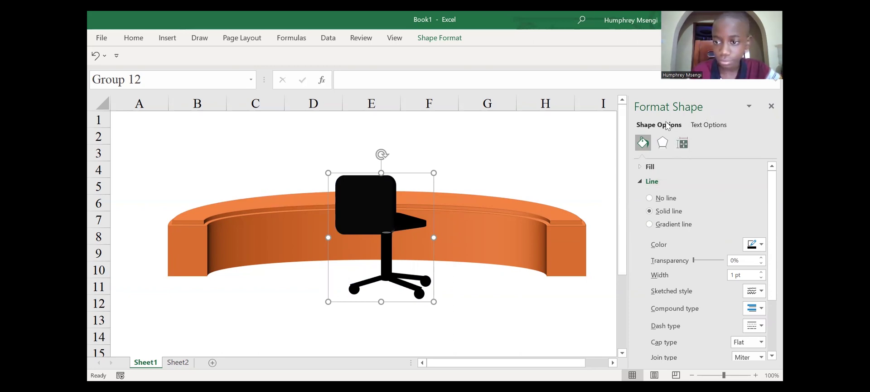
Apply a preset reflection to the chair with 50% transparency, 55% size, 0.5 pt blur and 0 pt distance
left_click(663, 143)
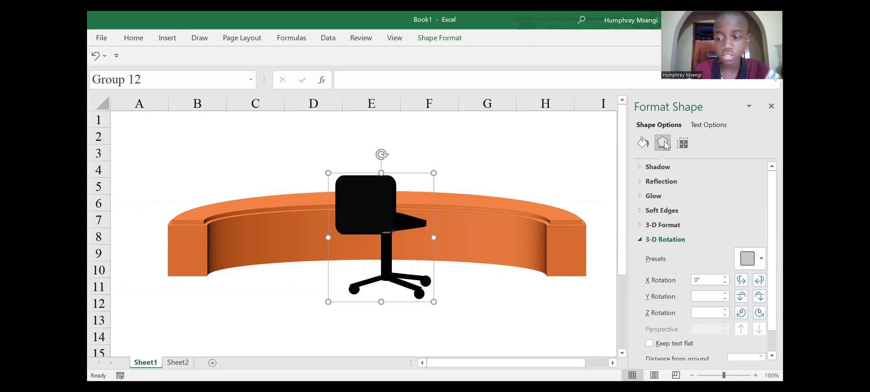
left_click(640, 239)
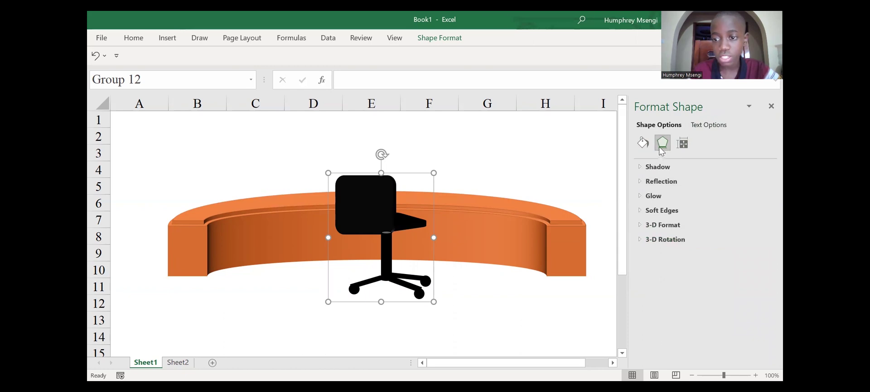
left_click(638, 182)
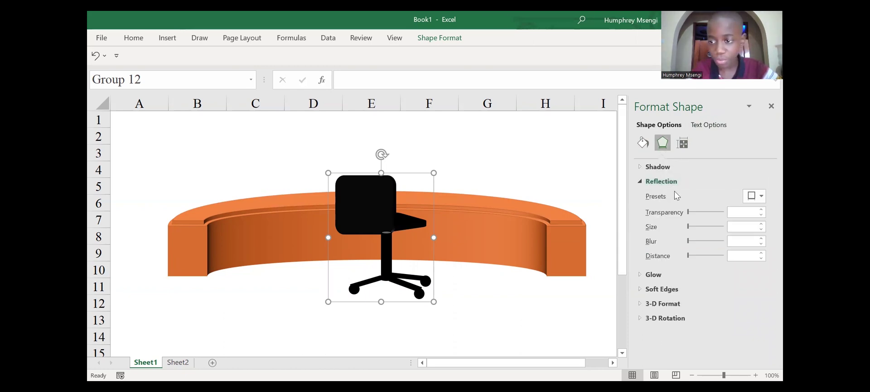
left_click(764, 194)
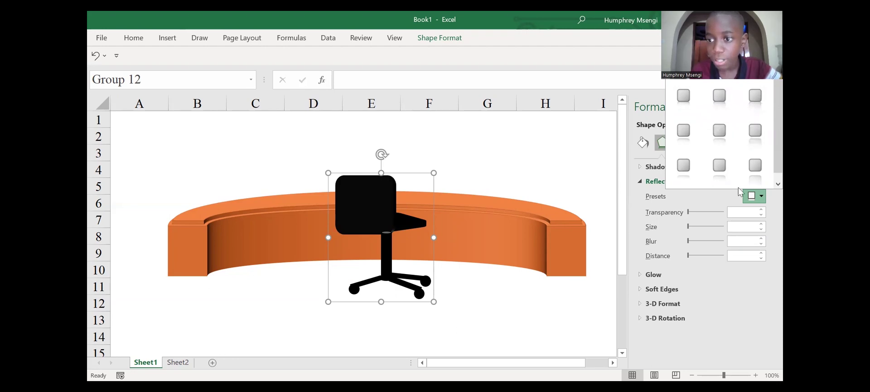
left_click(743, 133)
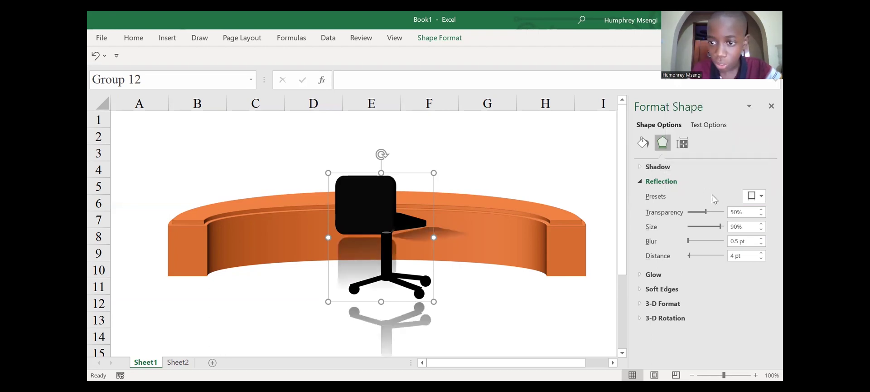
left_click(763, 198)
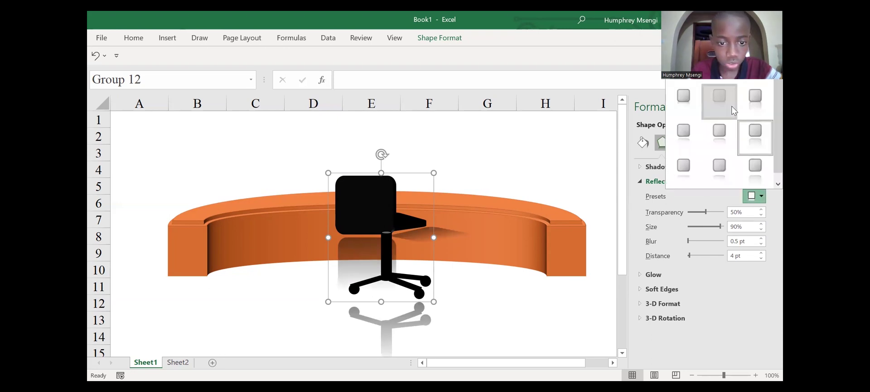
left_click(733, 110)
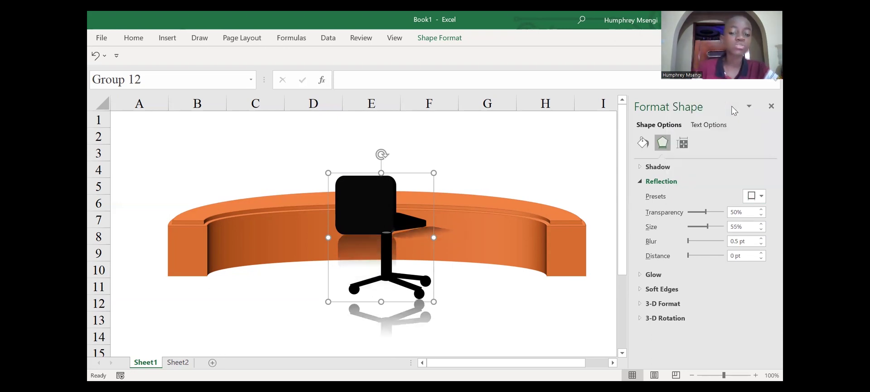
Apply a preset reflection to the curved desk with 50% transparency, 90% size, 0.5 pt blur and 0 pt distance, then deselect it
left_click(295, 219)
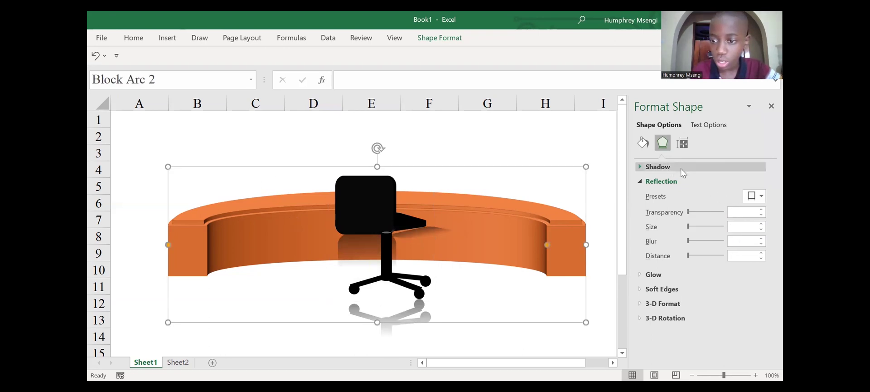
left_click(763, 196)
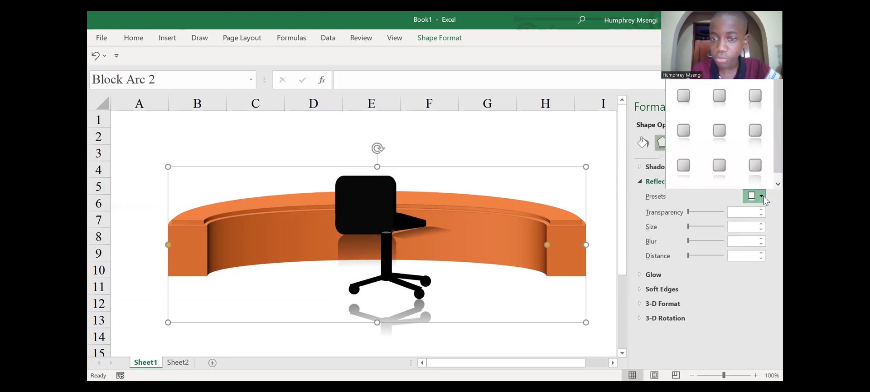
left_click(755, 100)
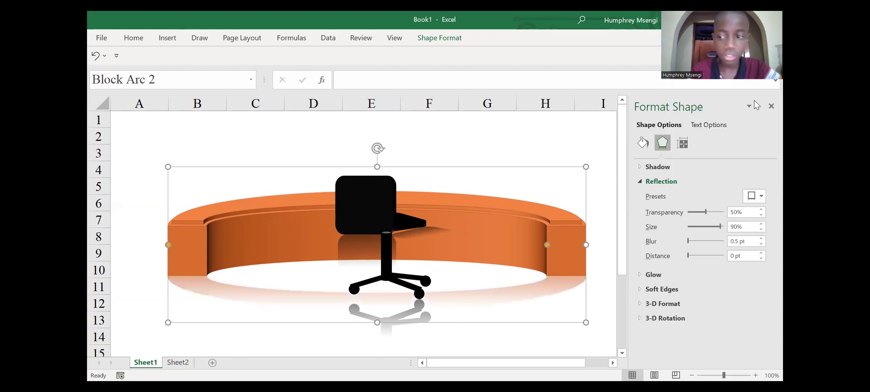
left_click(765, 290)
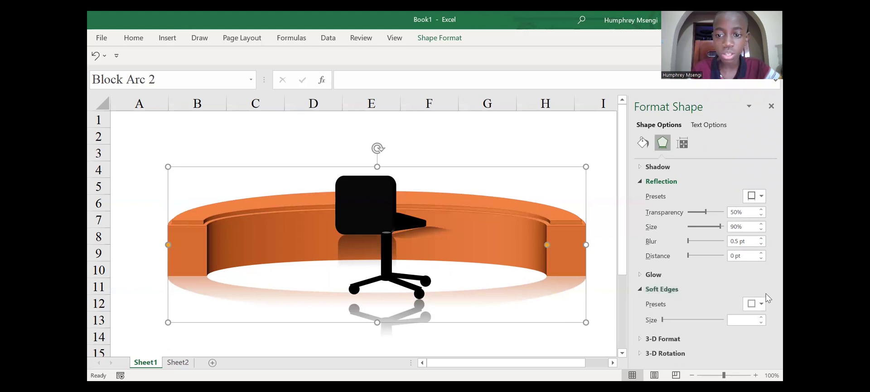
left_click(490, 148)
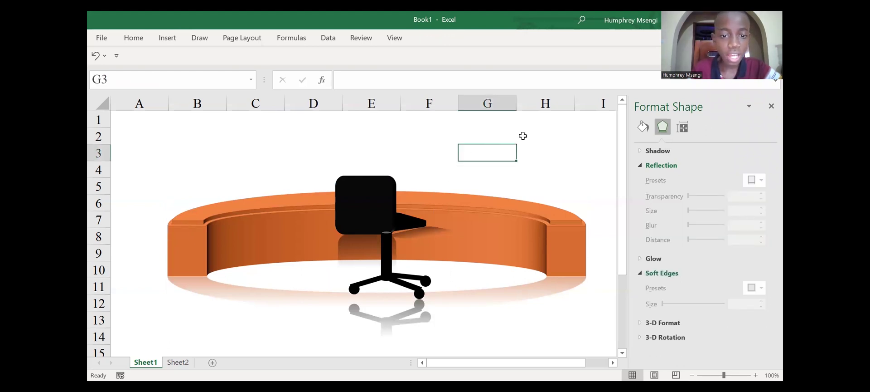